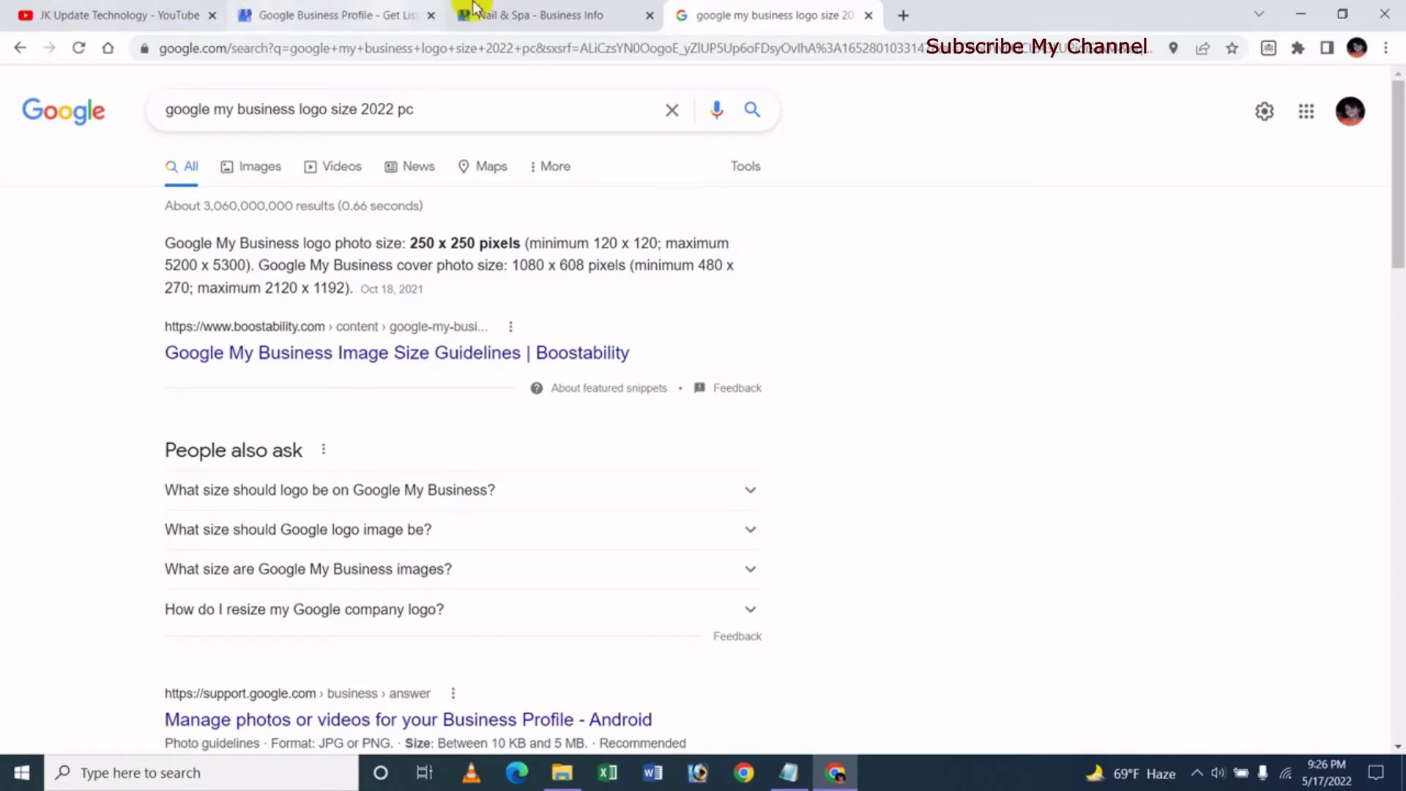
# Switch to the Nail & Spa business profile, open its Photos page and close the Help pane
pyautogui.click(502, 15)
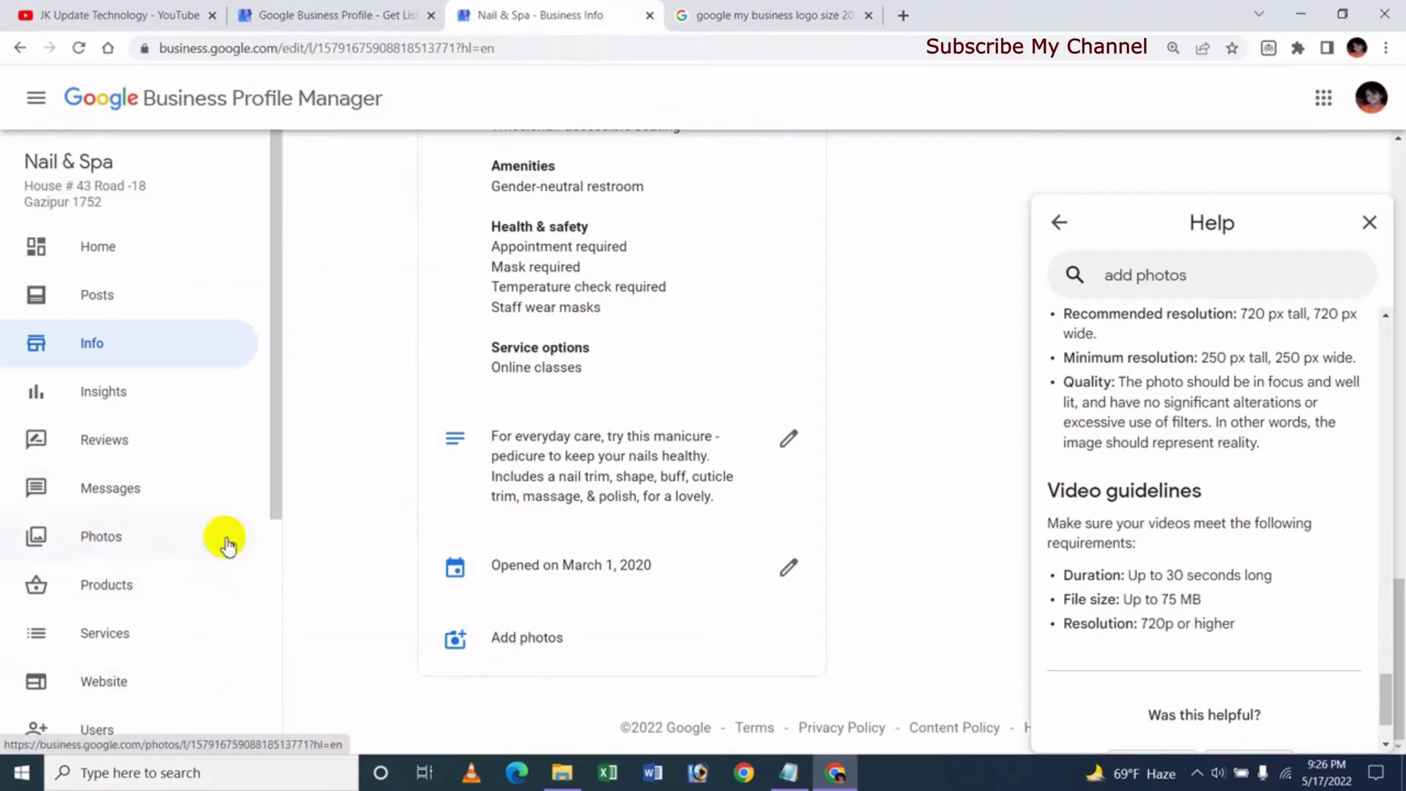
pyautogui.click(542, 647)
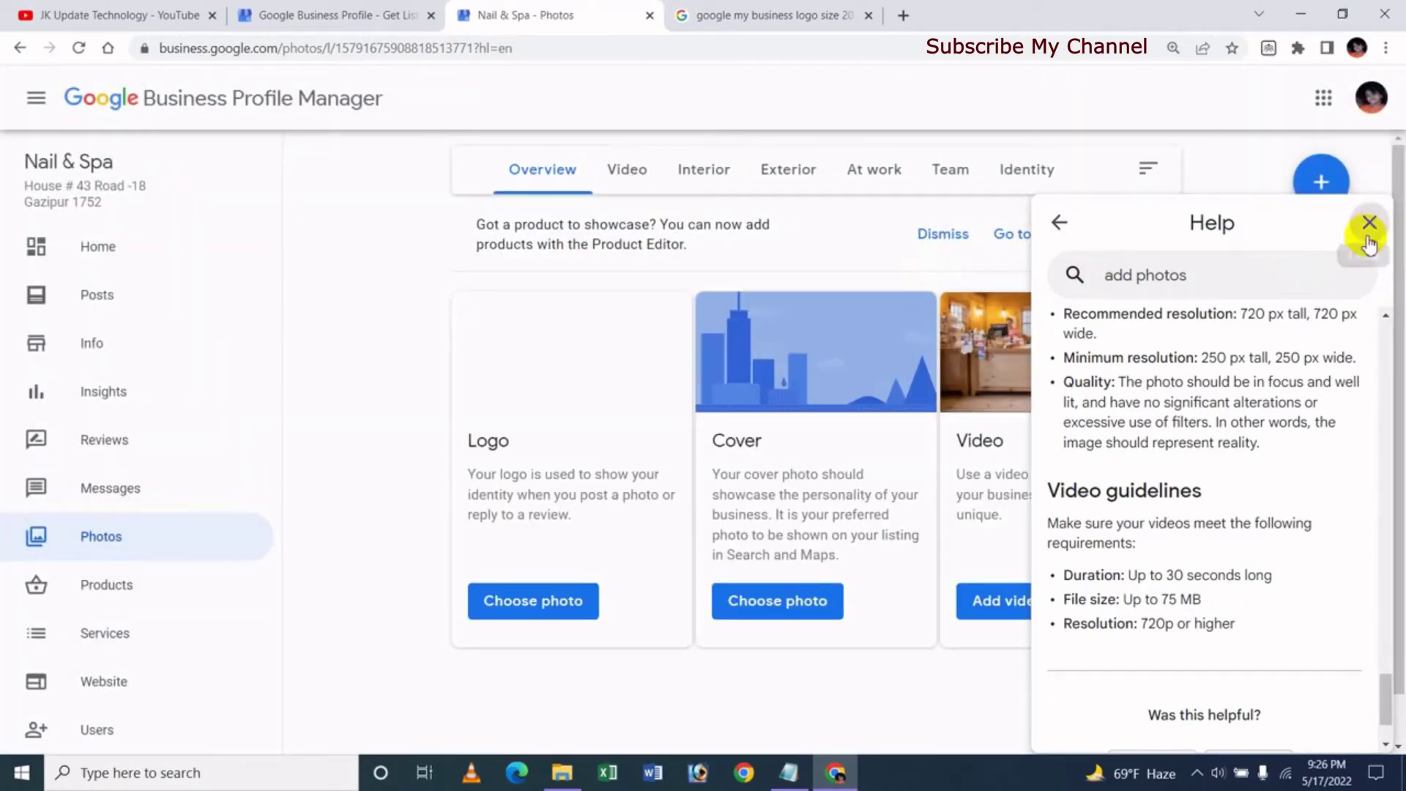
pyautogui.click(1369, 222)
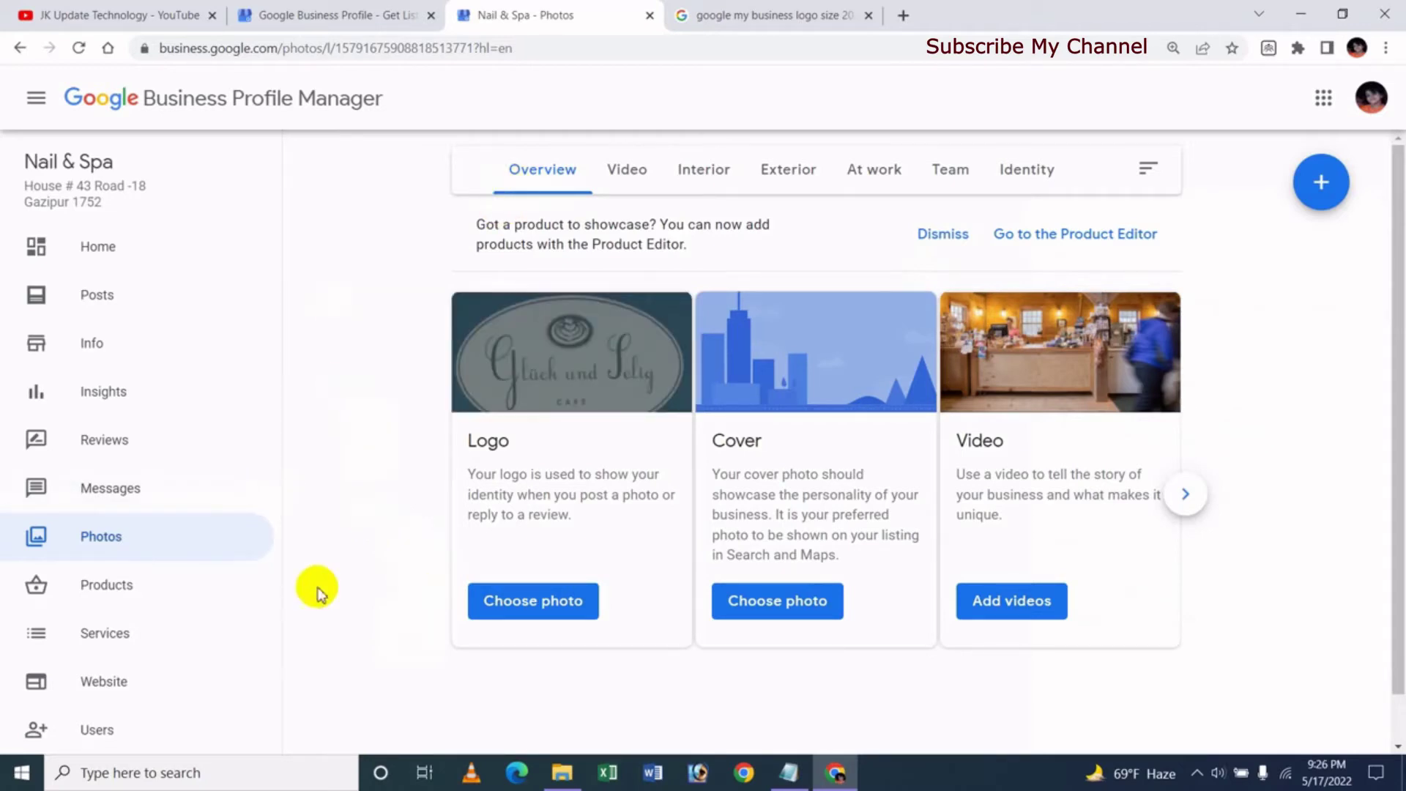
# Examine the Logo, Cover, Video, Interior and Exterior upload cards and the Video and Interior photo categories
pyautogui.click(507, 614)
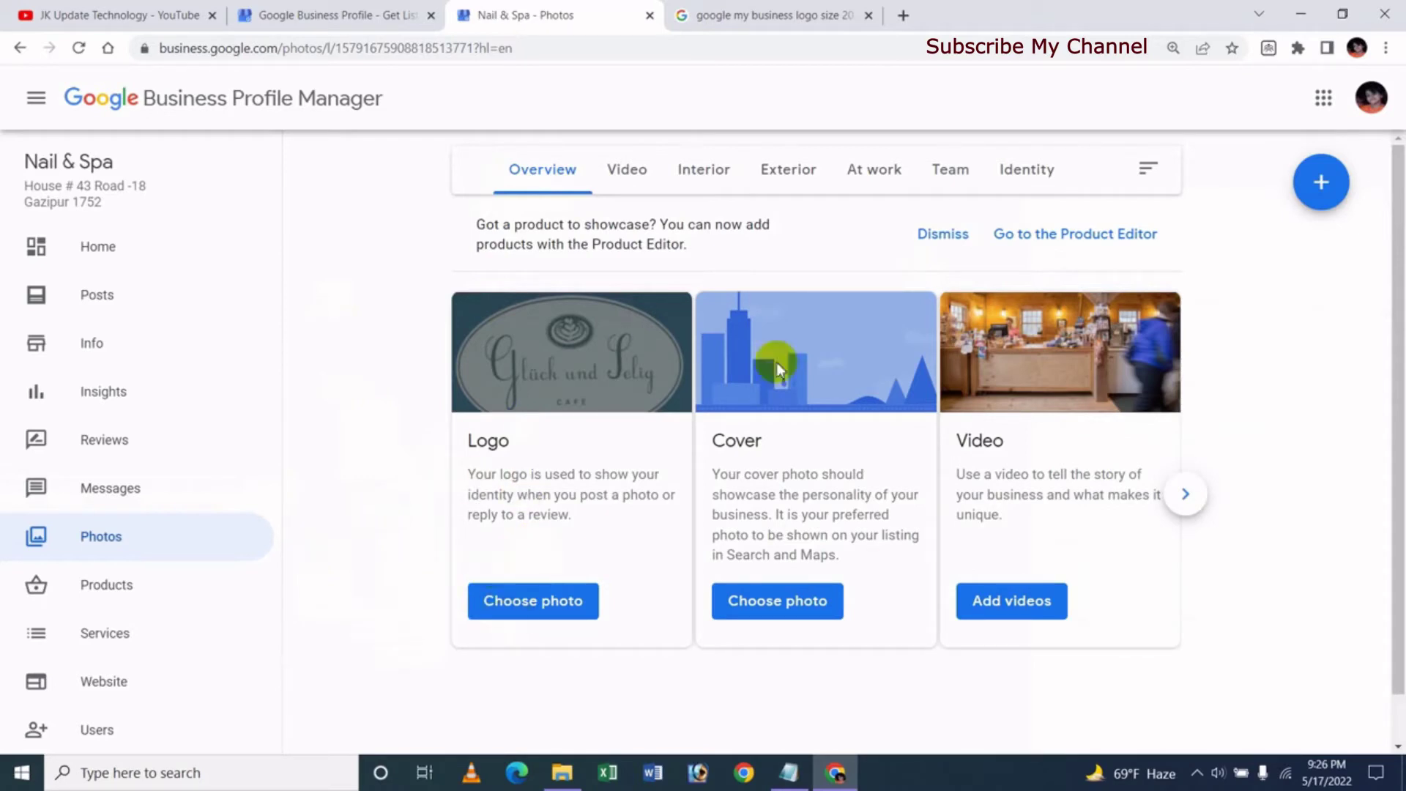
pyautogui.click(758, 599)
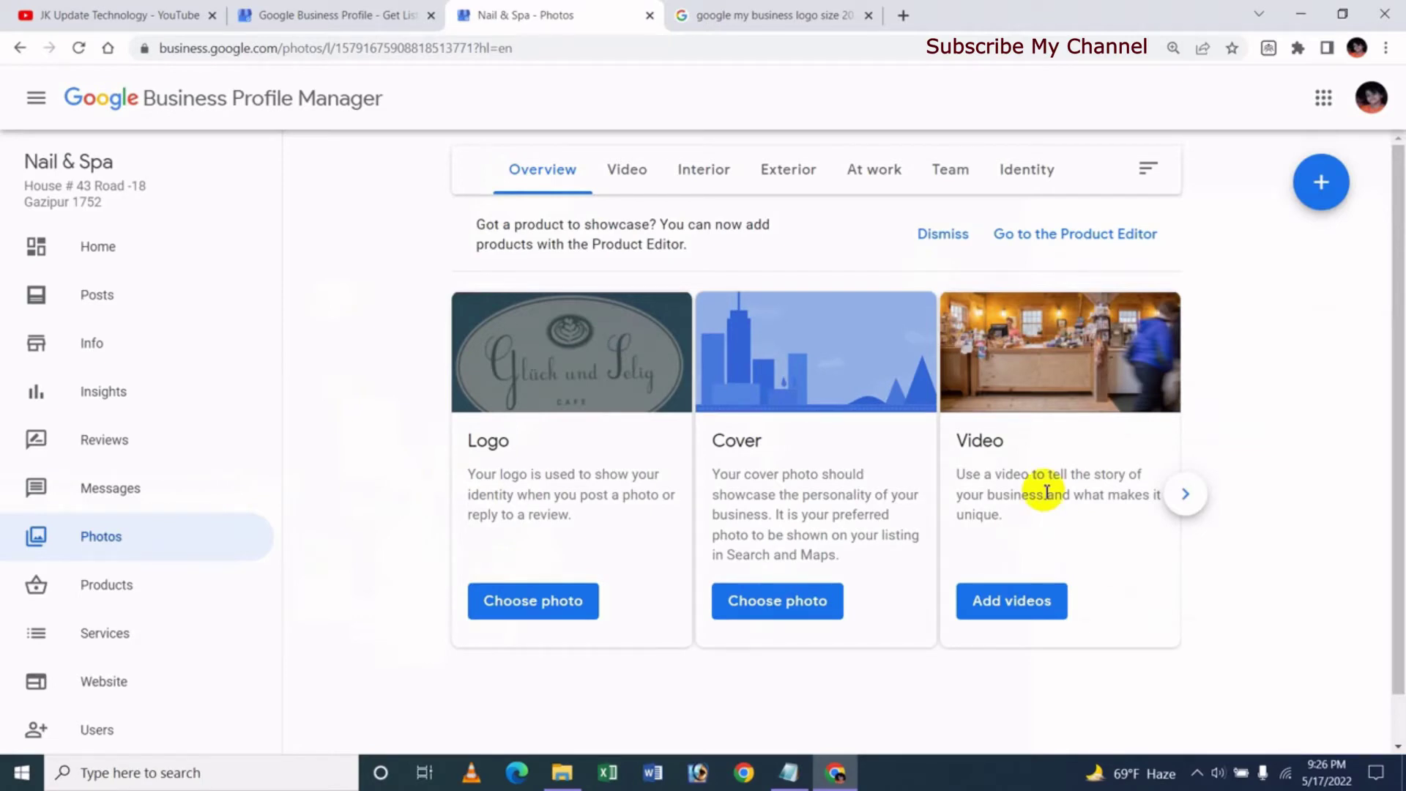
pyautogui.click(1185, 495)
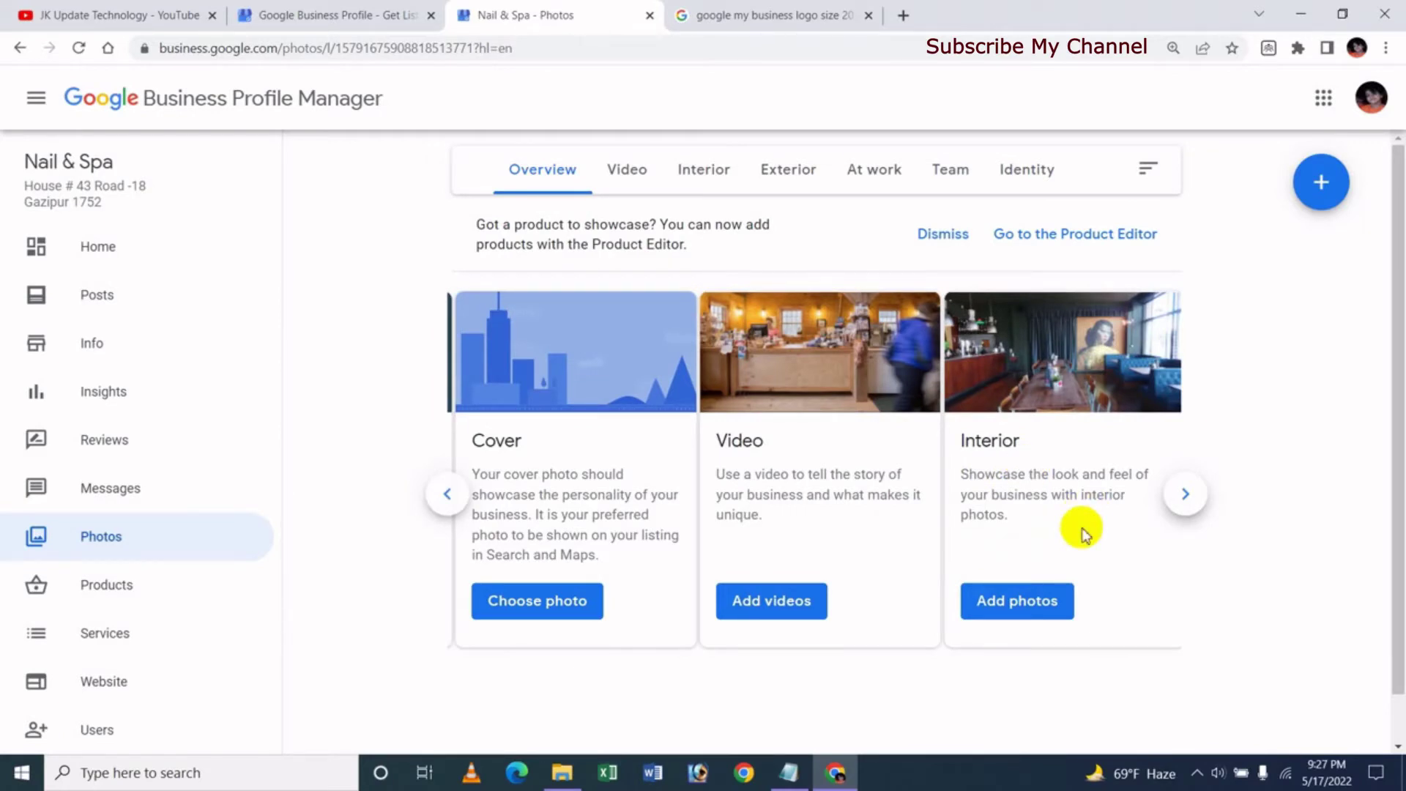
pyautogui.click(1180, 493)
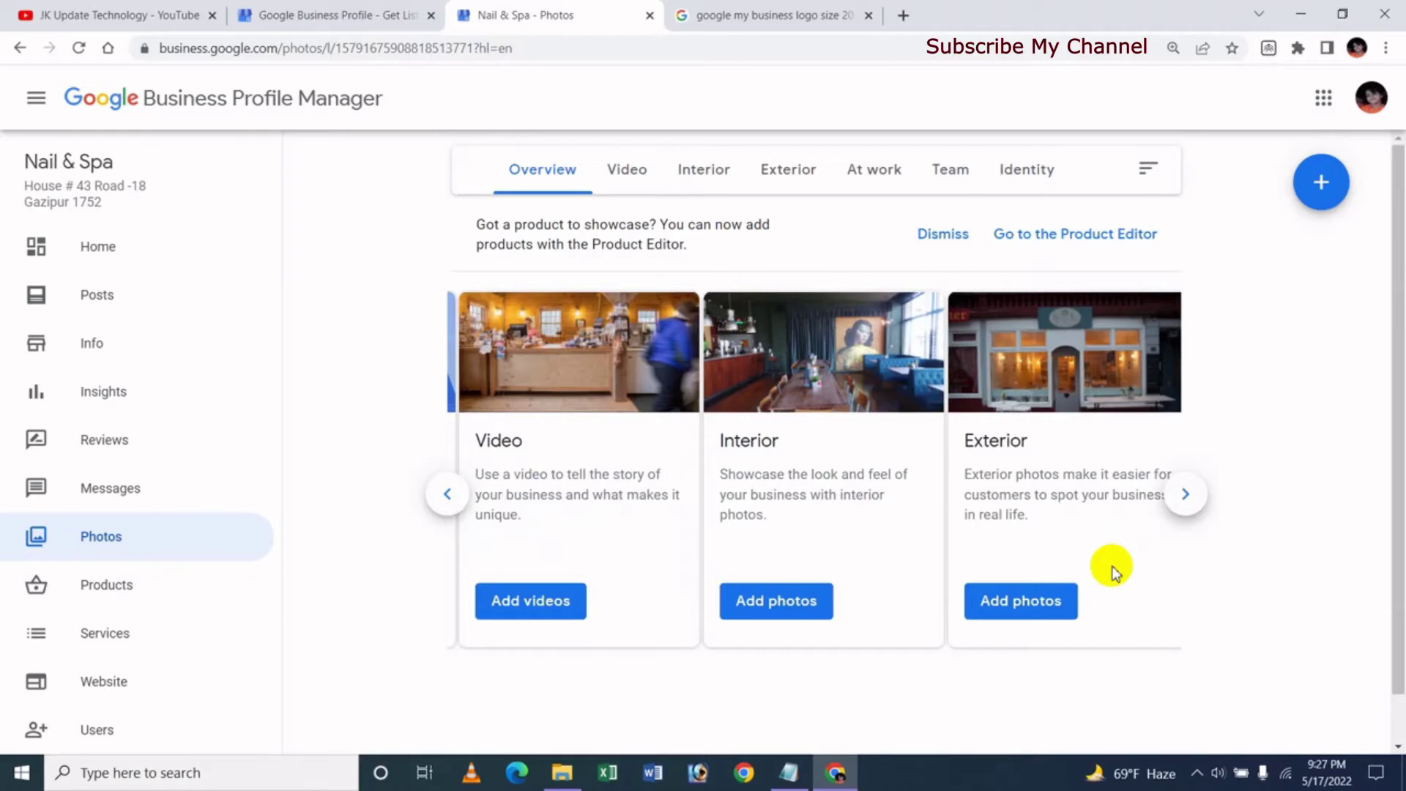
pyautogui.click(1186, 493)
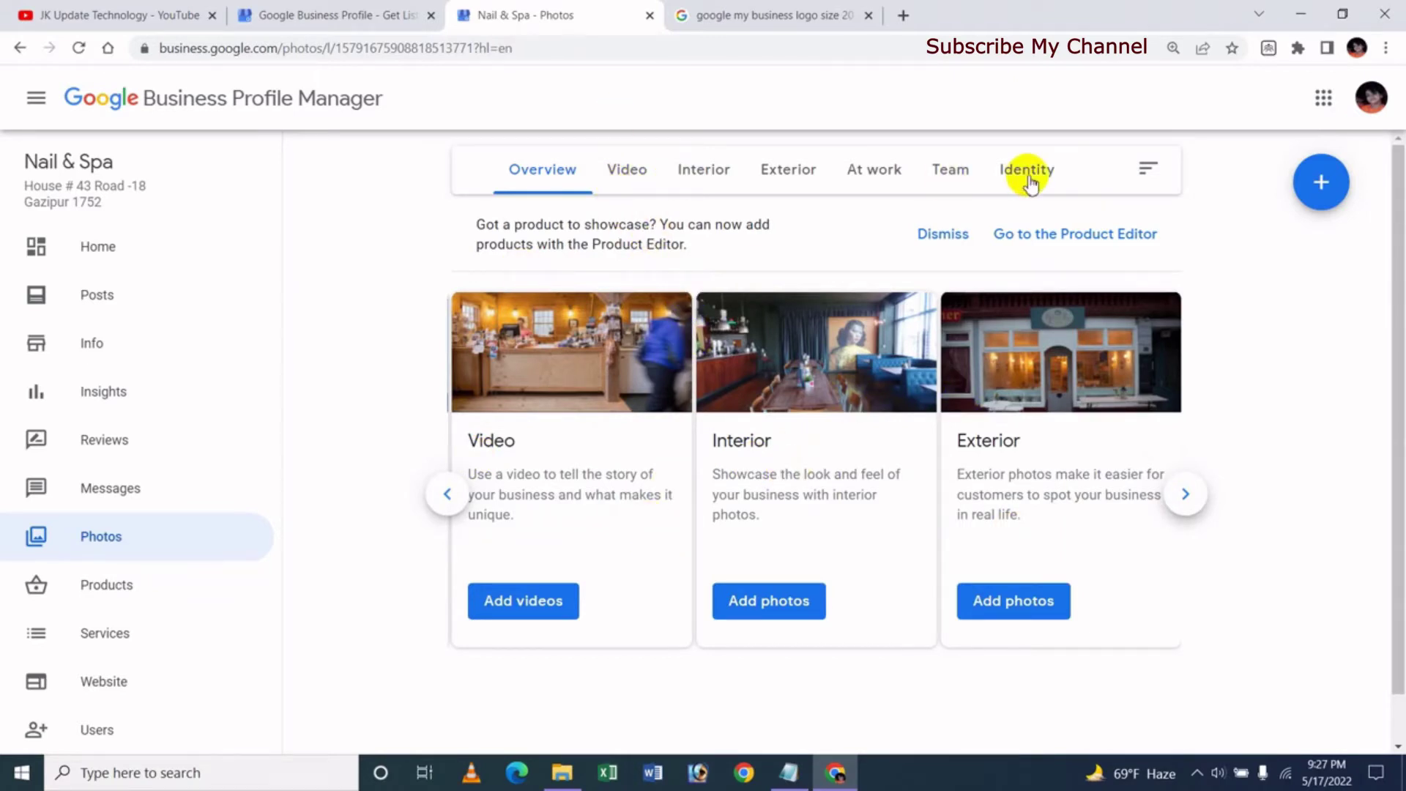
pyautogui.click(625, 168)
pyautogui.click(732, 167)
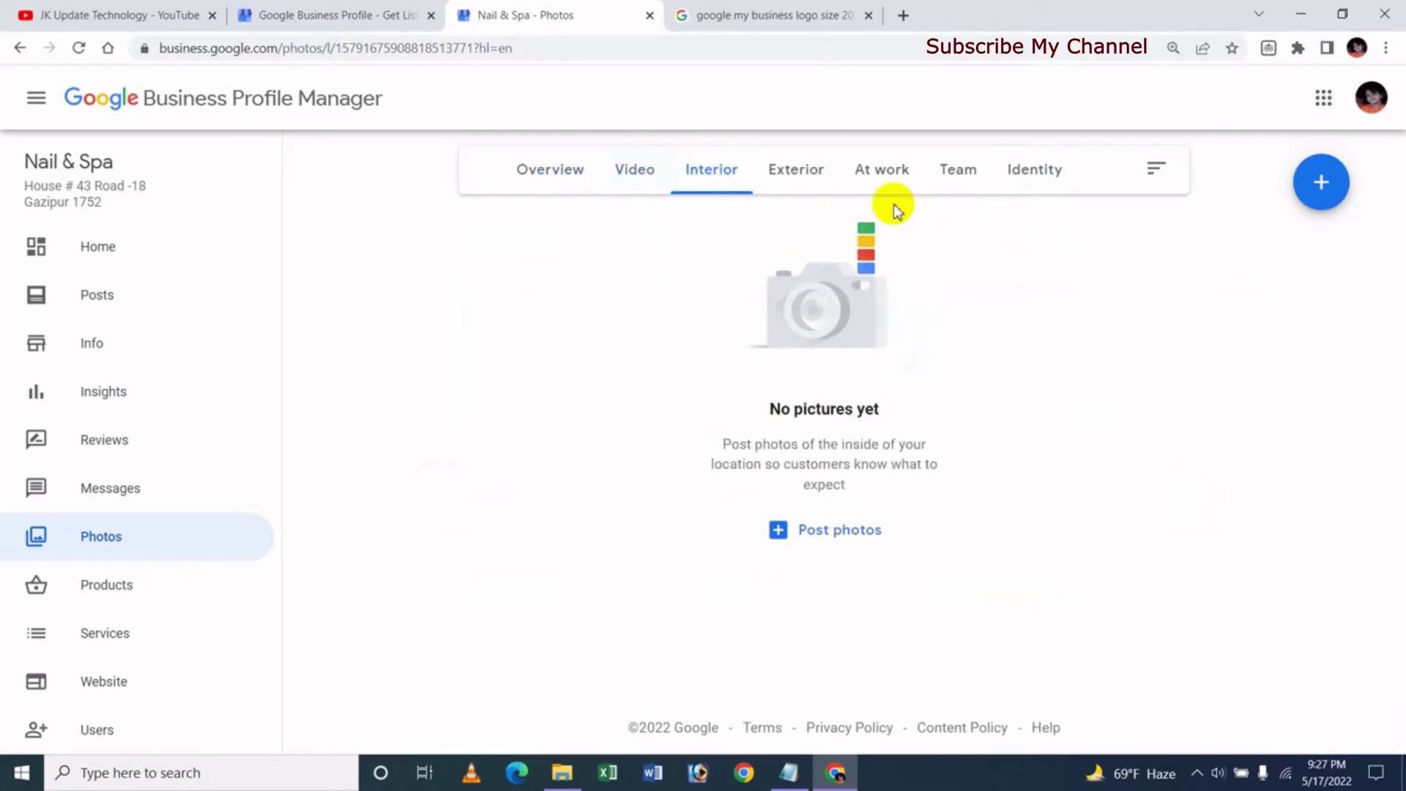
pyautogui.click(536, 180)
pyautogui.click(1322, 187)
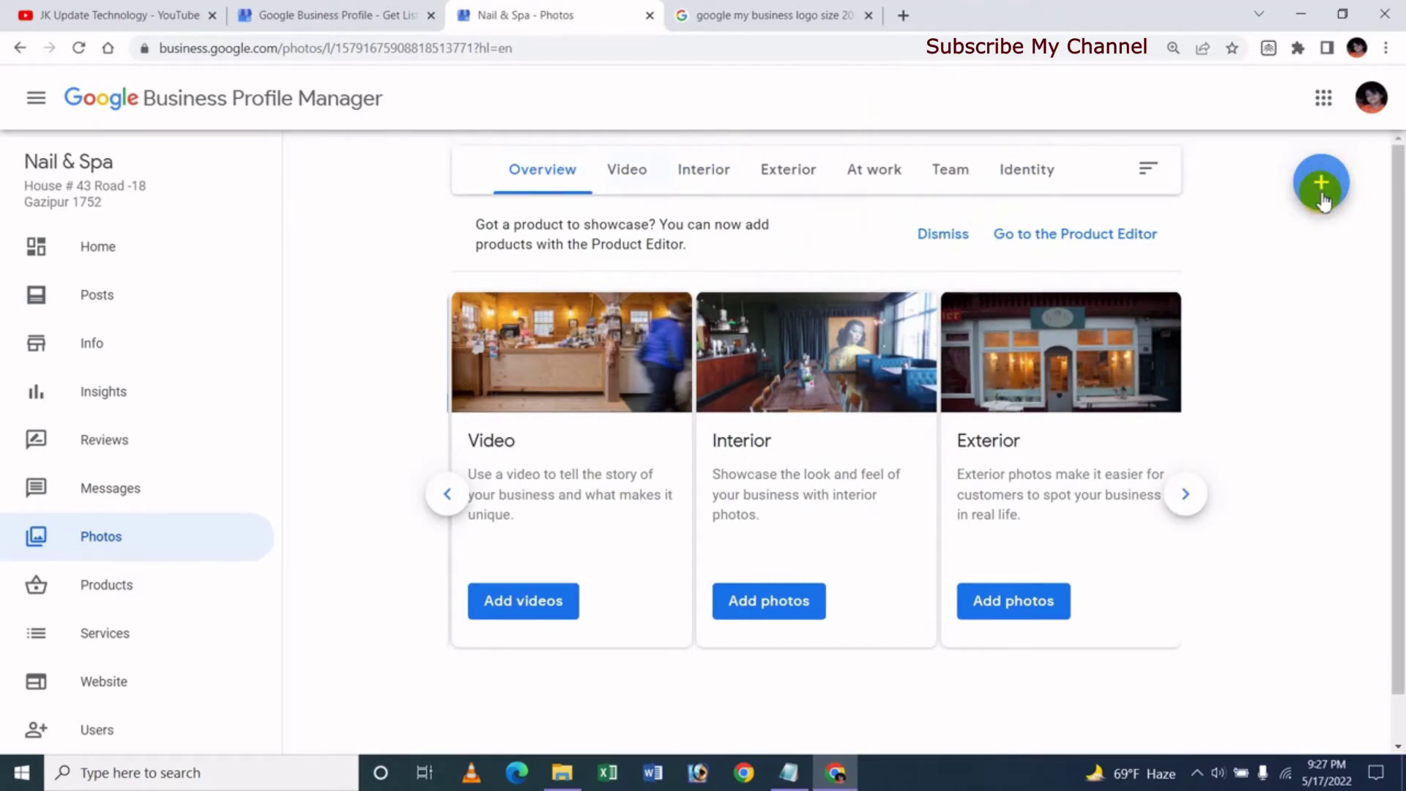
pyautogui.click(1321, 192)
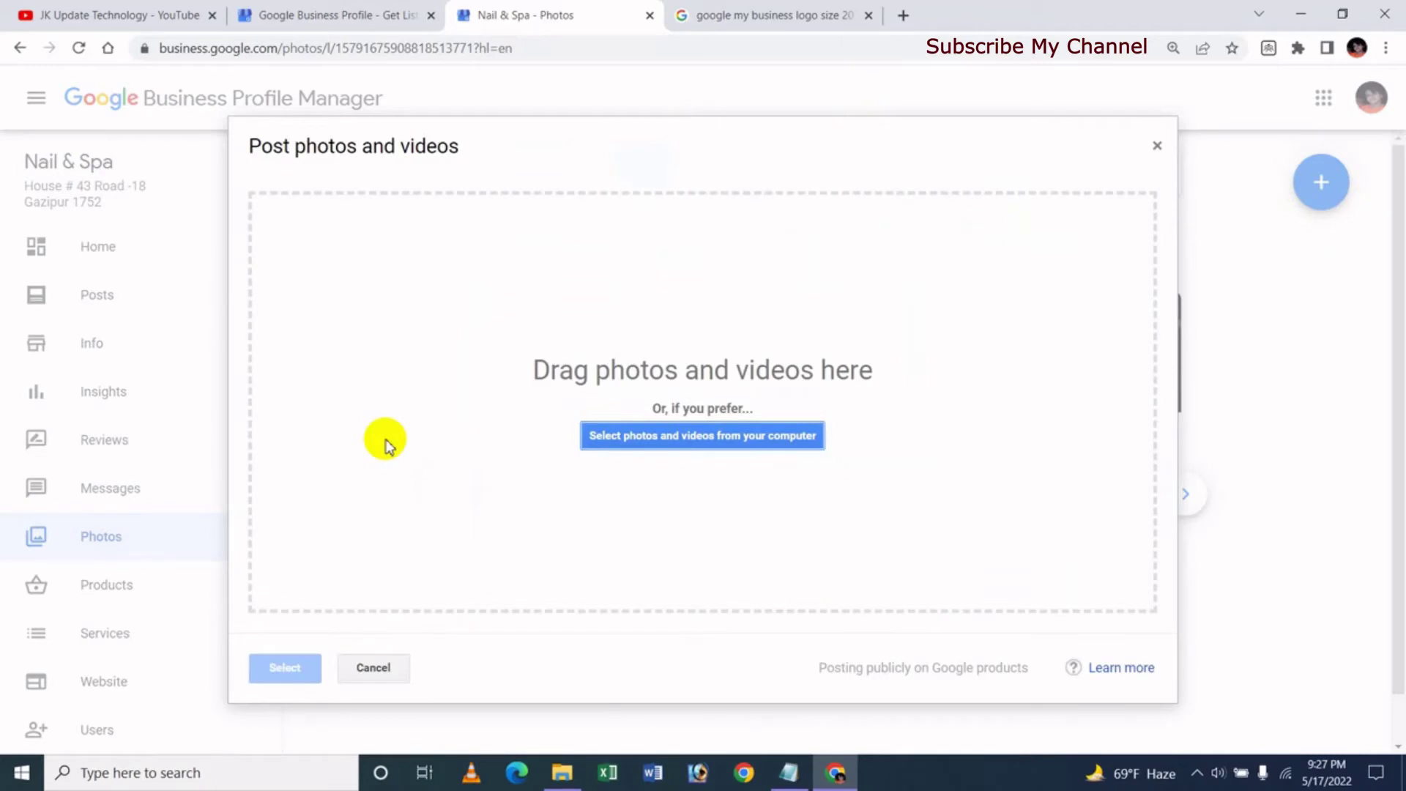
pyautogui.click(1157, 147)
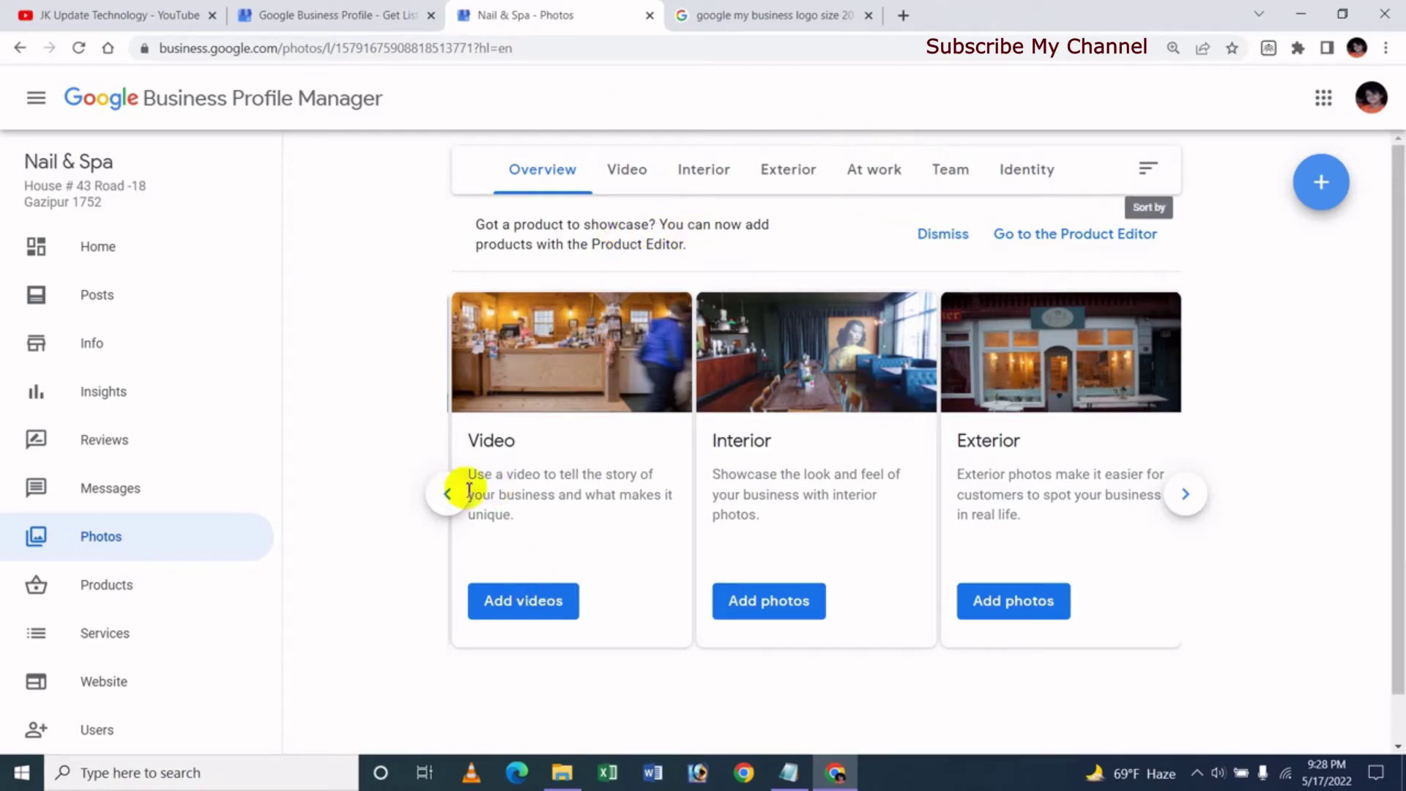
# Set Logo Nail & Spa from the Nail & Spa (Photo+Video) folder as the business logo, with the crop region moved slightly down
pyautogui.click(446, 500)
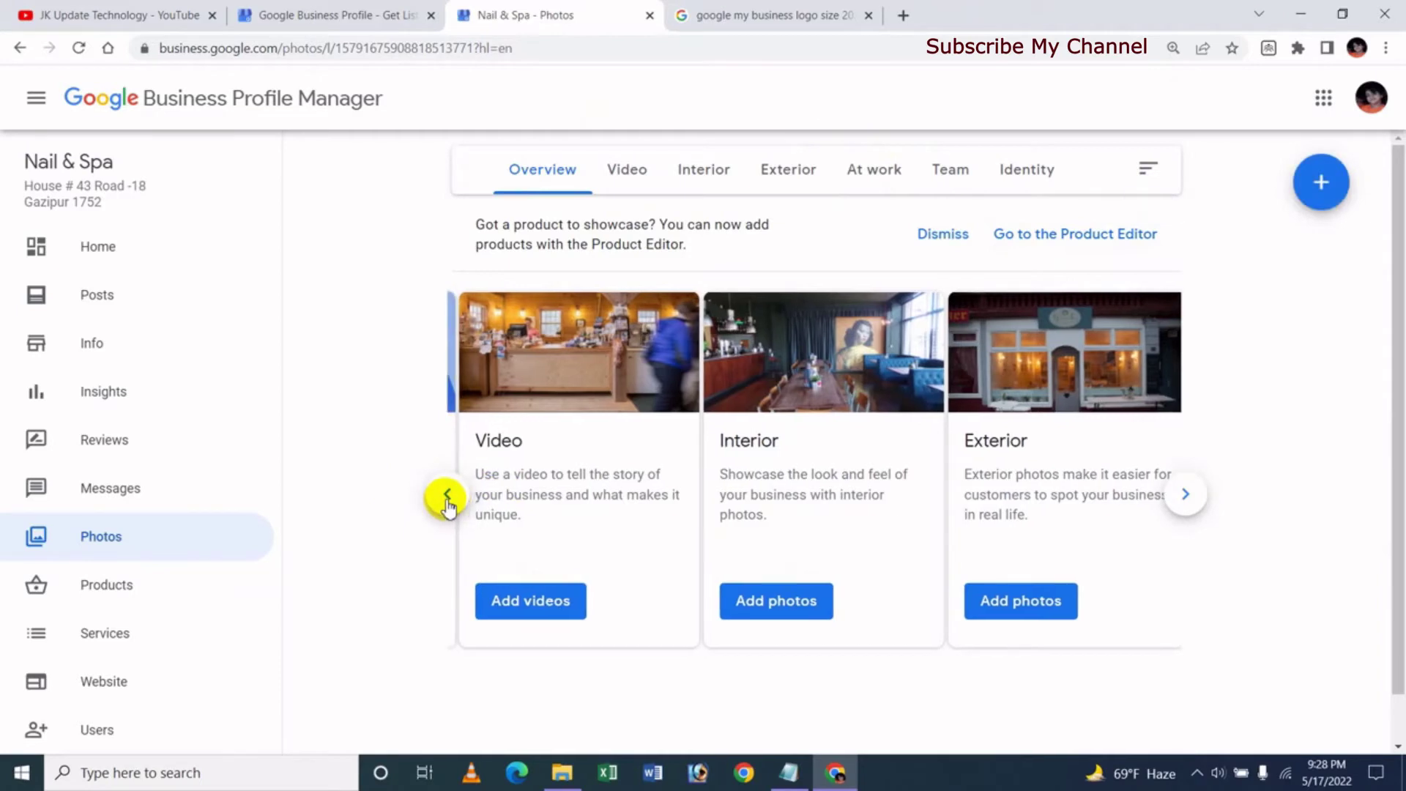
pyautogui.click(448, 499)
pyautogui.click(439, 489)
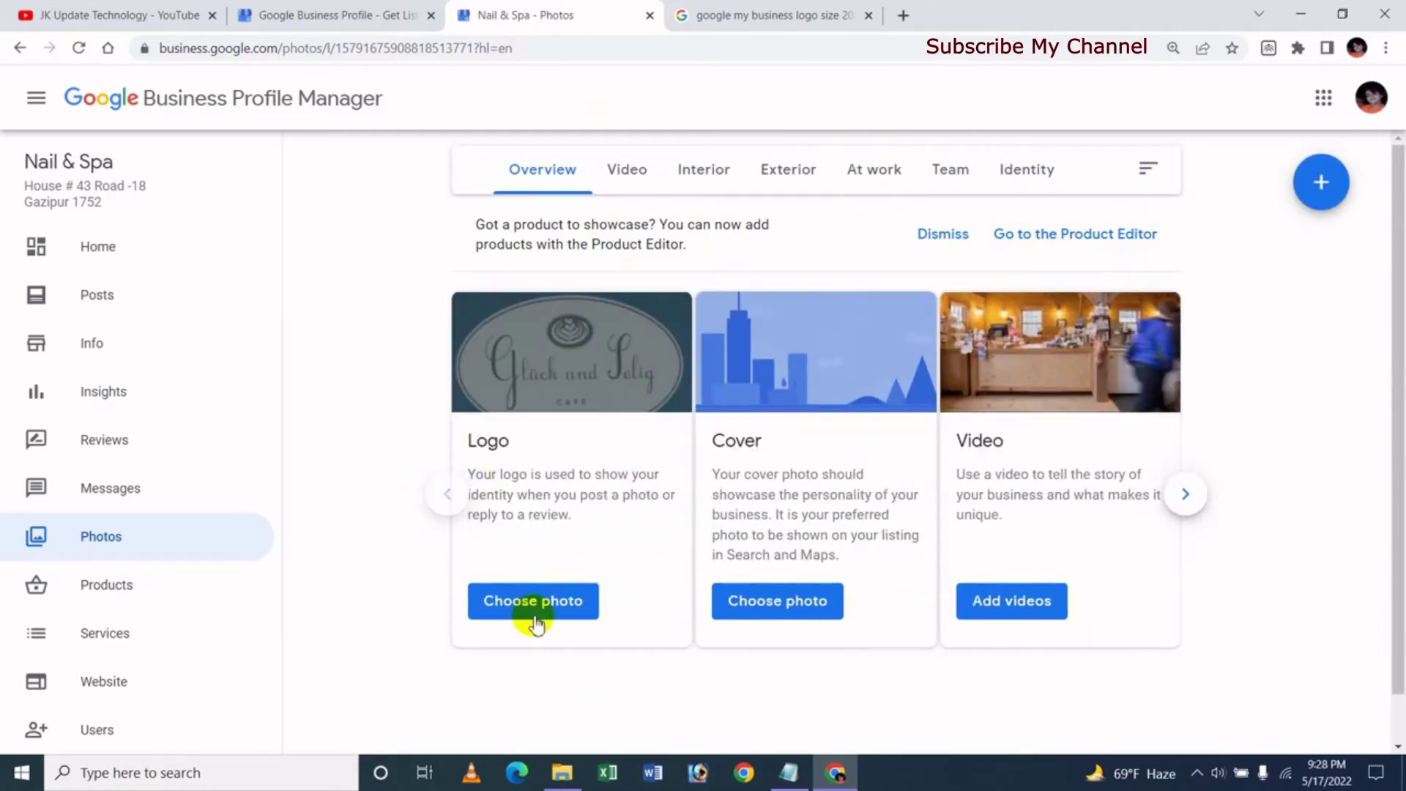
pyautogui.click(1029, 172)
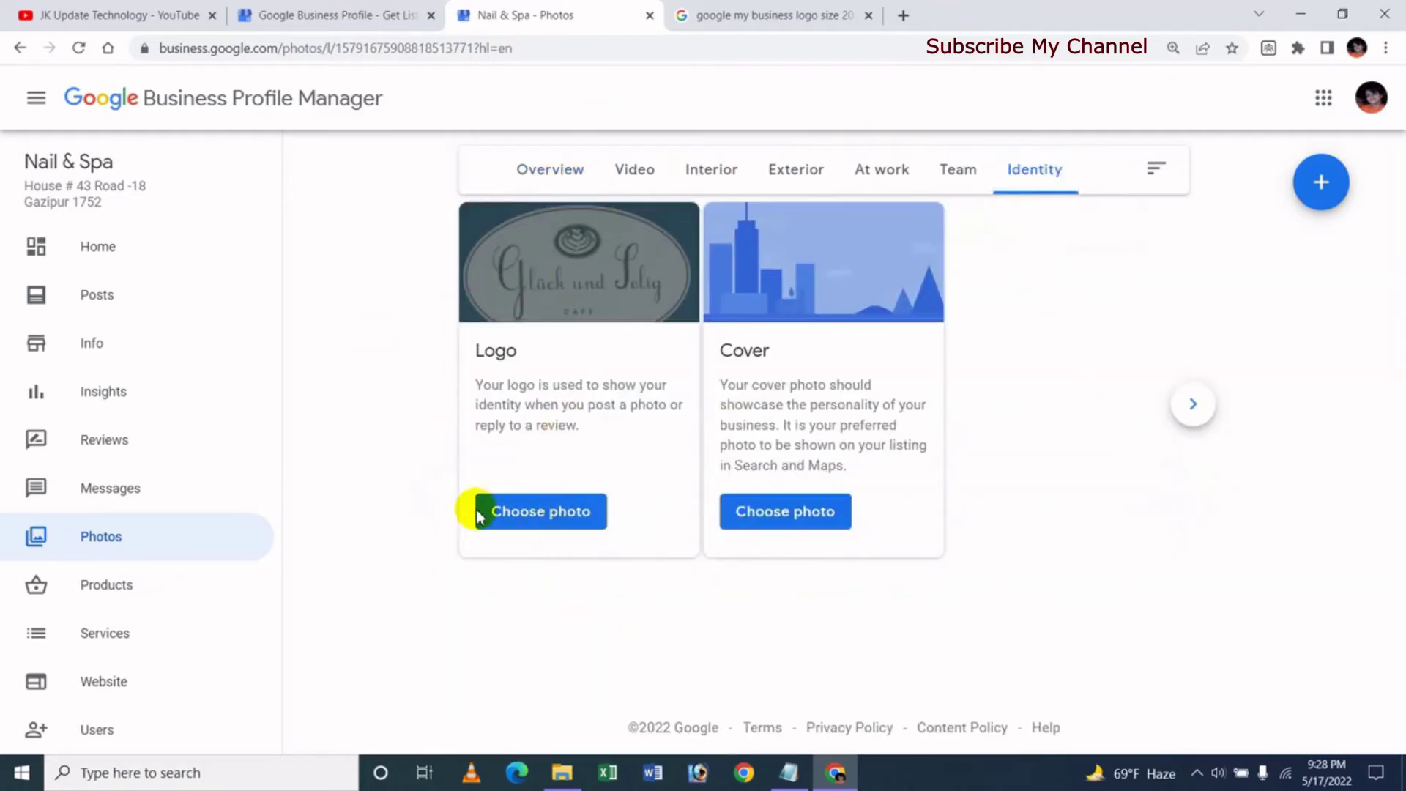
pyautogui.click(525, 512)
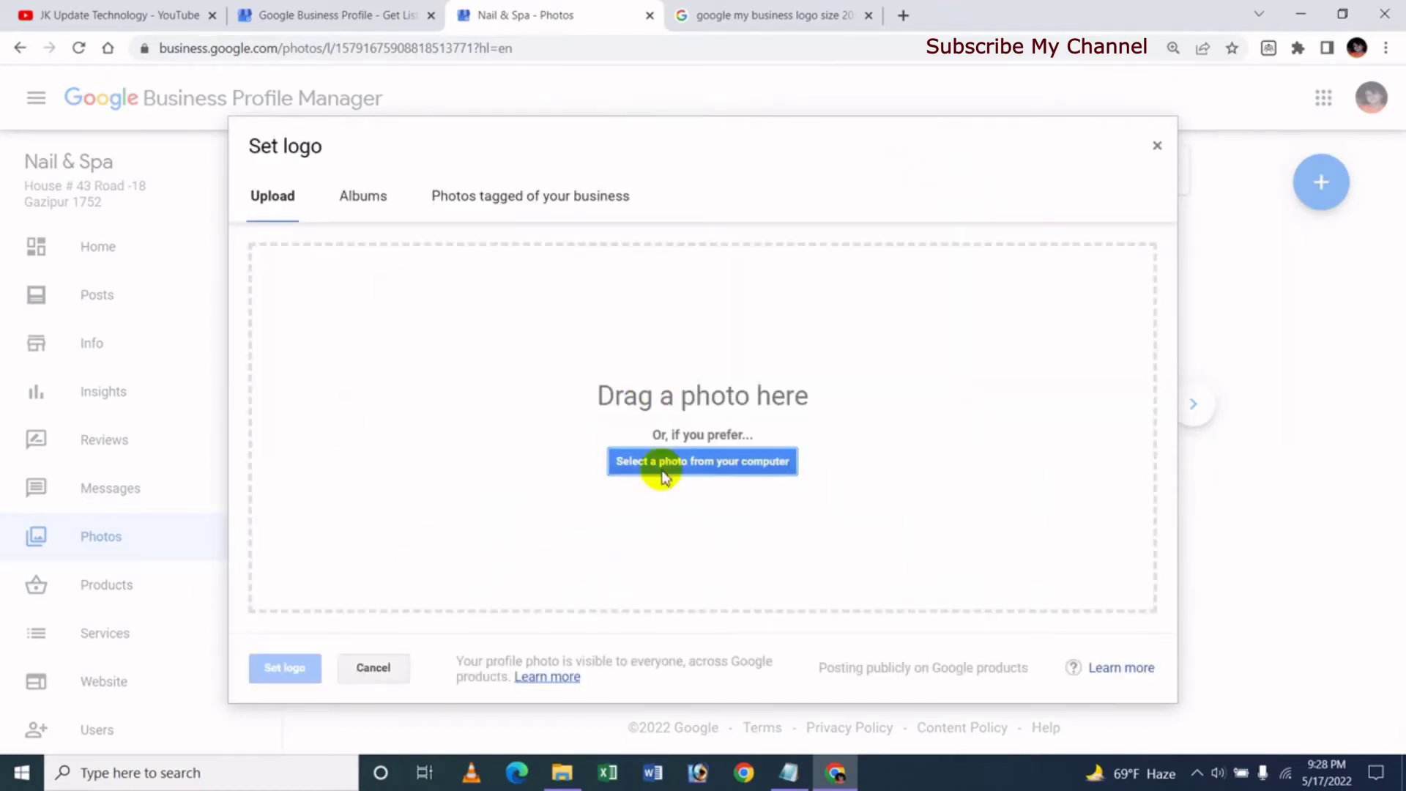
pyautogui.click(720, 471)
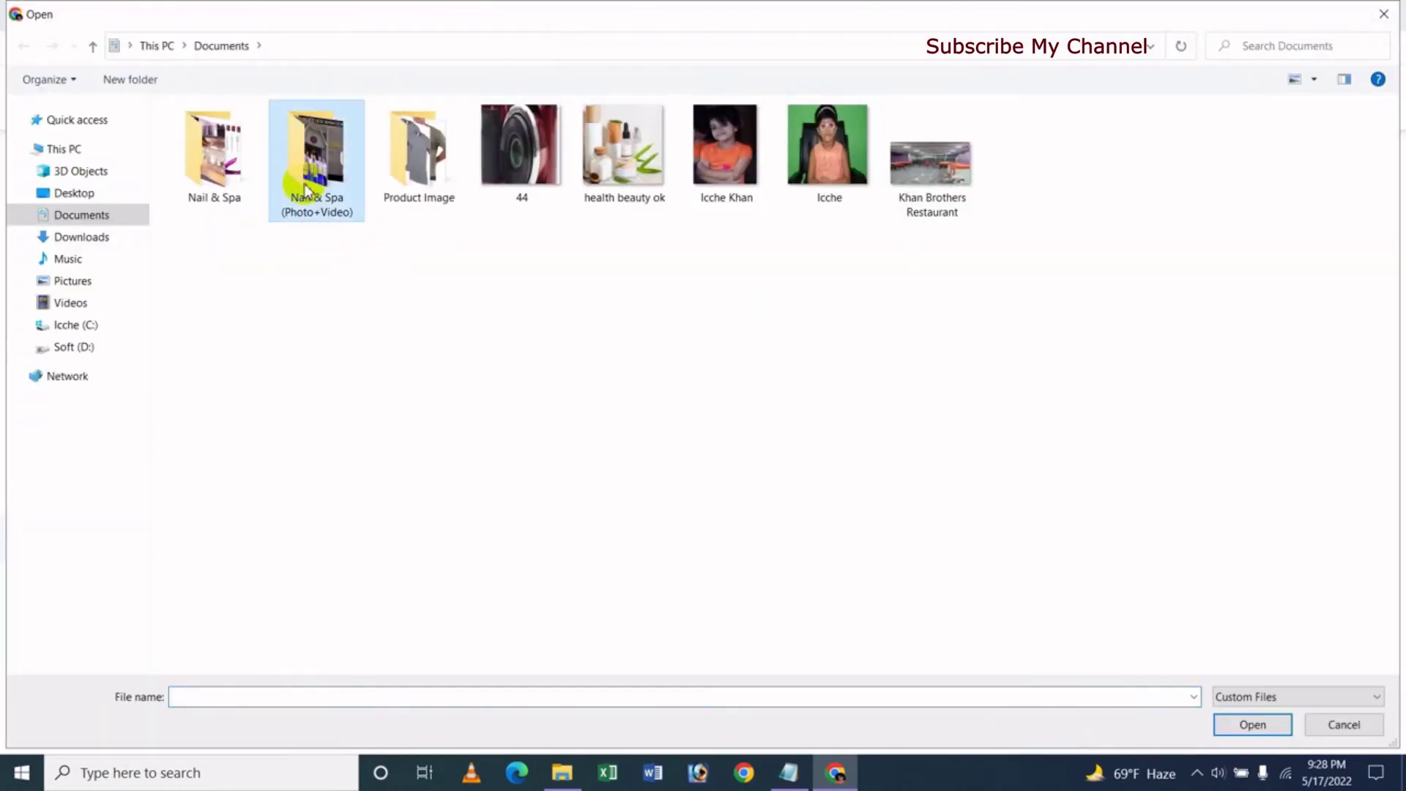
pyautogui.doubleClick(316, 157)
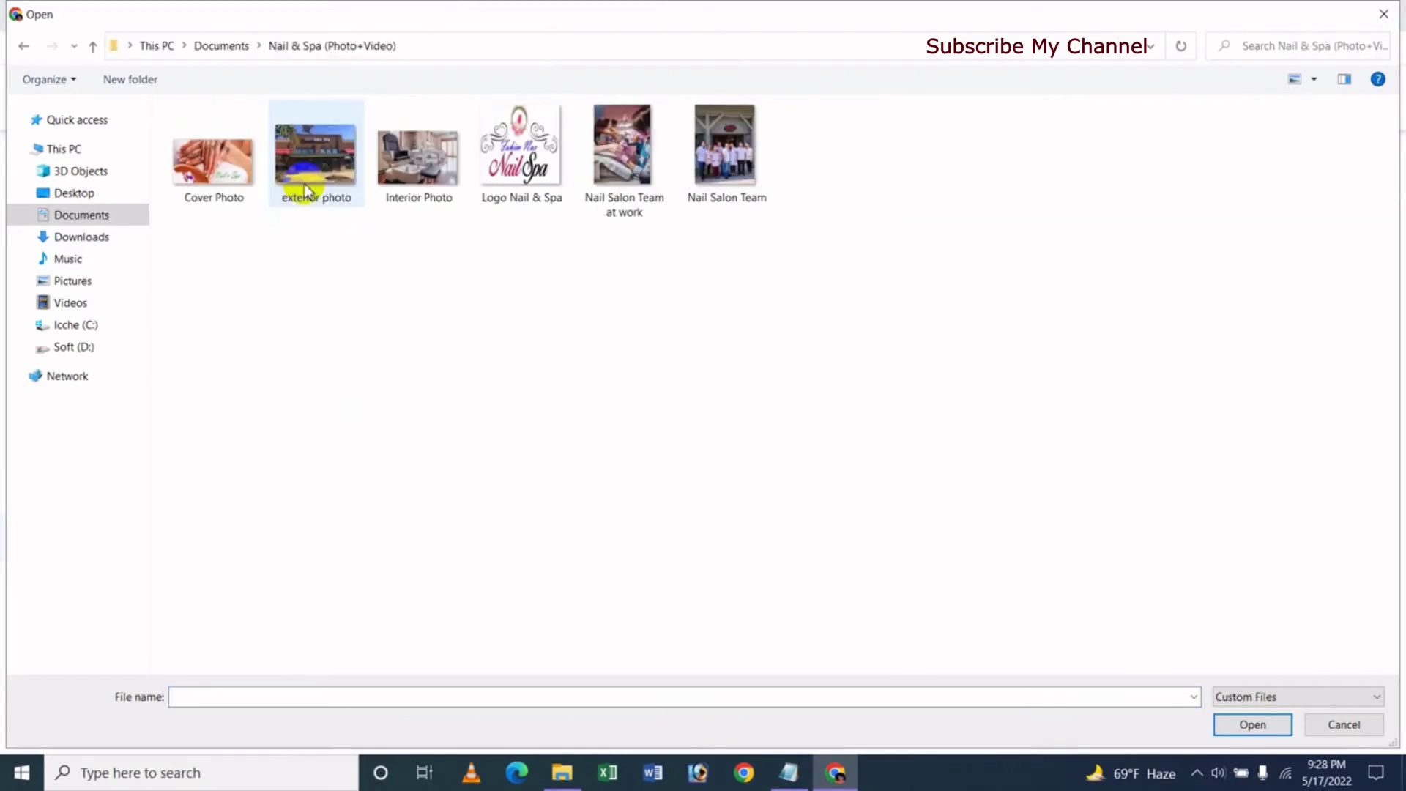
pyautogui.click(517, 195)
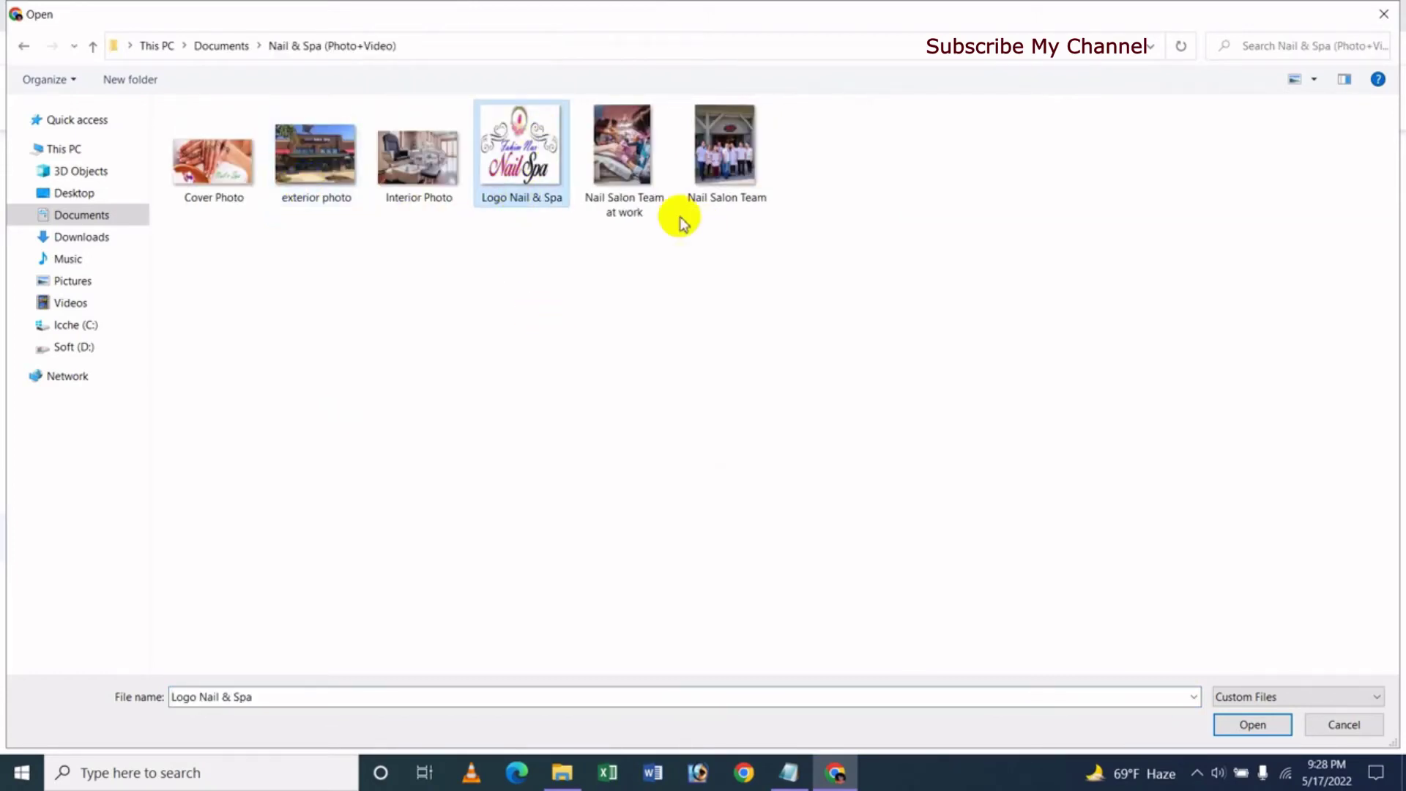
pyautogui.click(1251, 724)
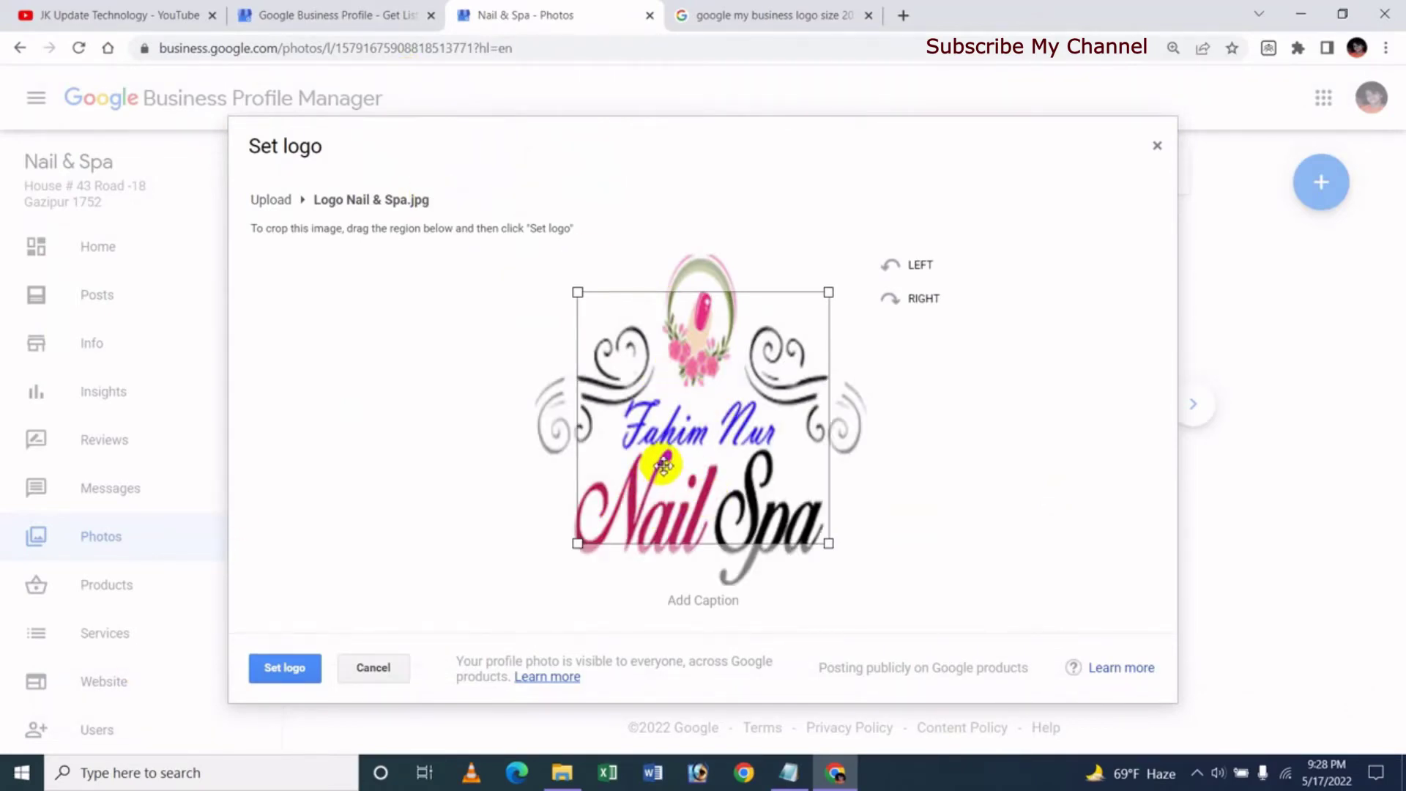
pyautogui.moveTo(656, 464)
pyautogui.mouseDown()
pyautogui.moveTo(669, 495)
pyautogui.moveTo(666, 471)
pyautogui.moveTo(663, 497)
pyautogui.moveTo(661, 485)
pyautogui.mouseUp()
pyautogui.click(297, 679)
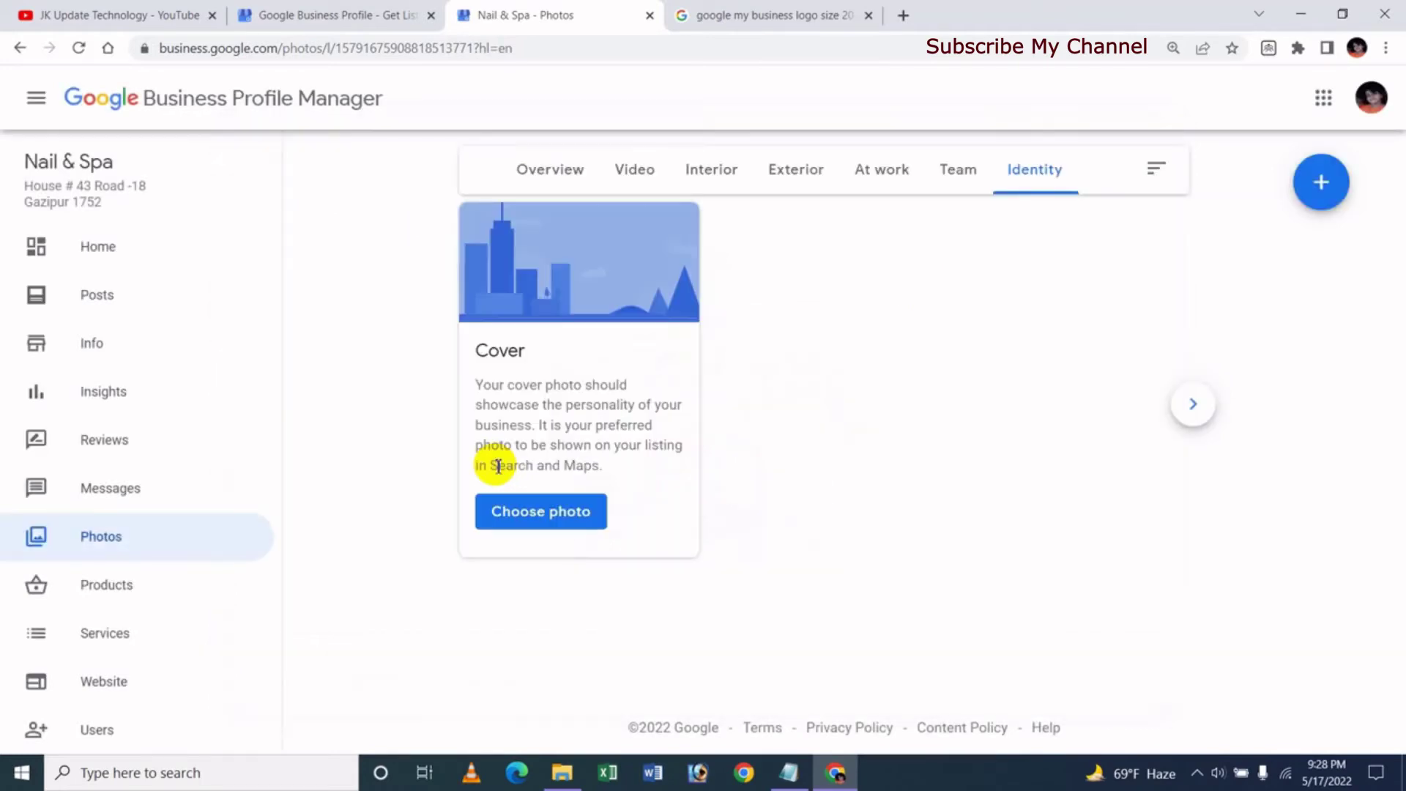
# Upload the Cover Photo image from the Nail & Spa (Photo+Video) folder as the profile's cover
pyautogui.moveTo(1392, 465); pyautogui.dragTo(1390, 505)
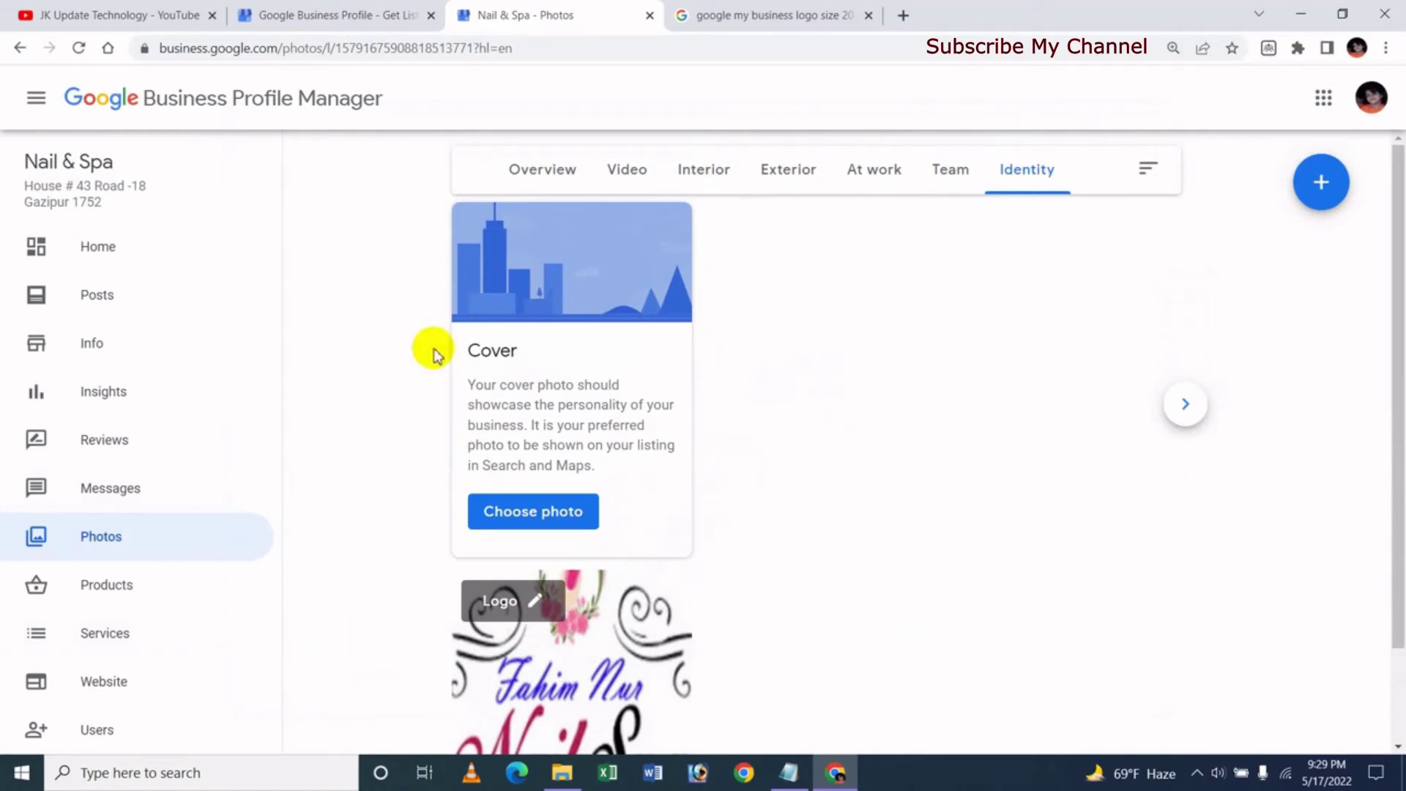
pyautogui.click(535, 514)
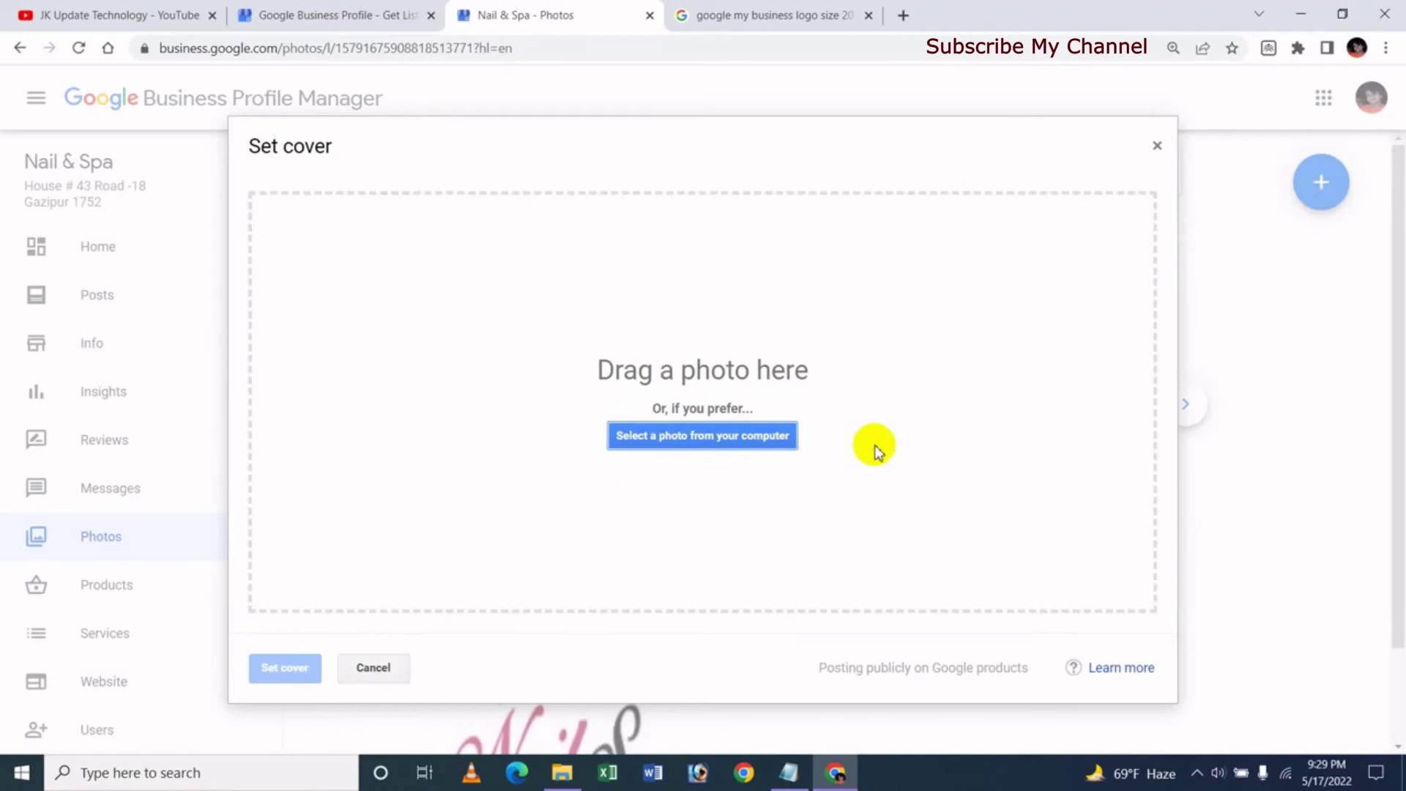
pyautogui.click(728, 435)
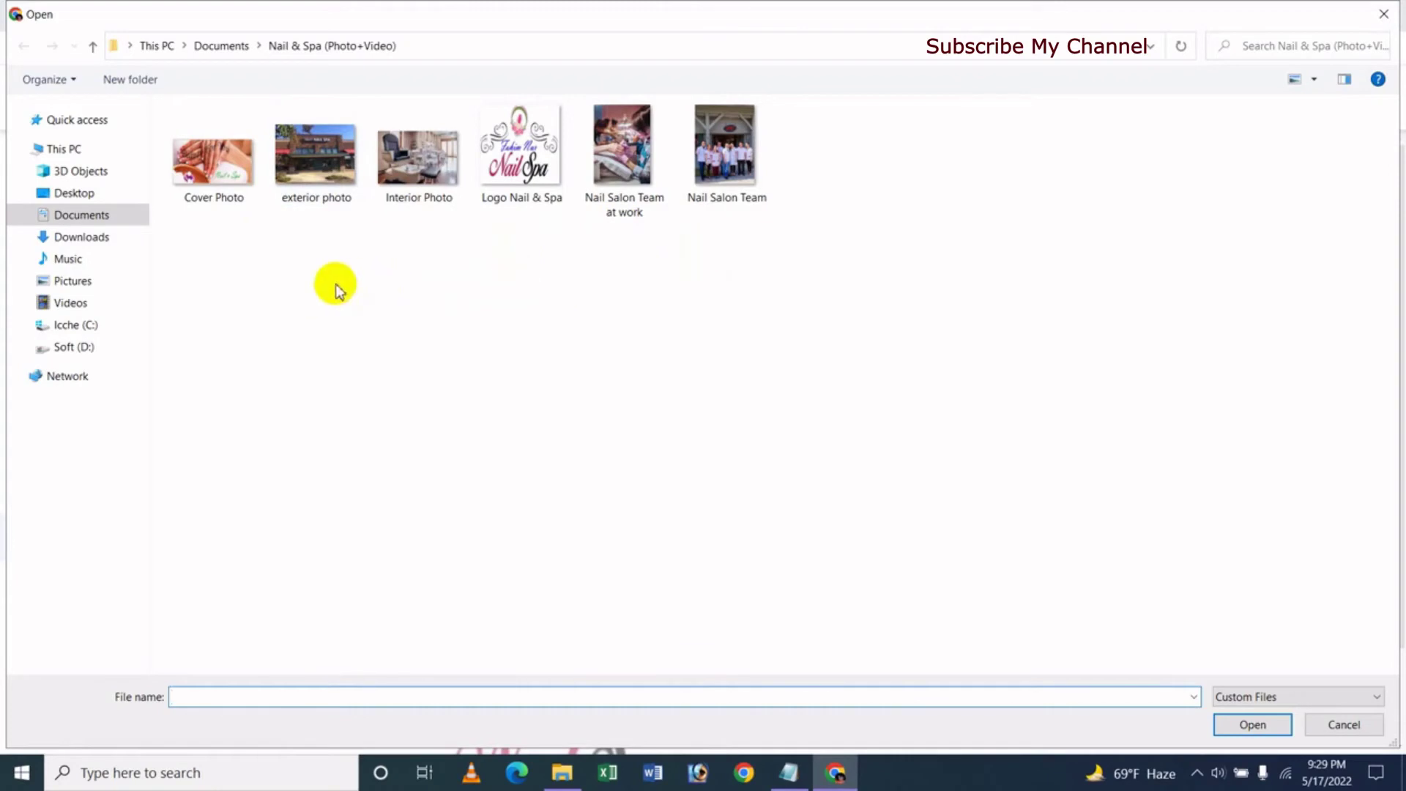
pyautogui.click(218, 182)
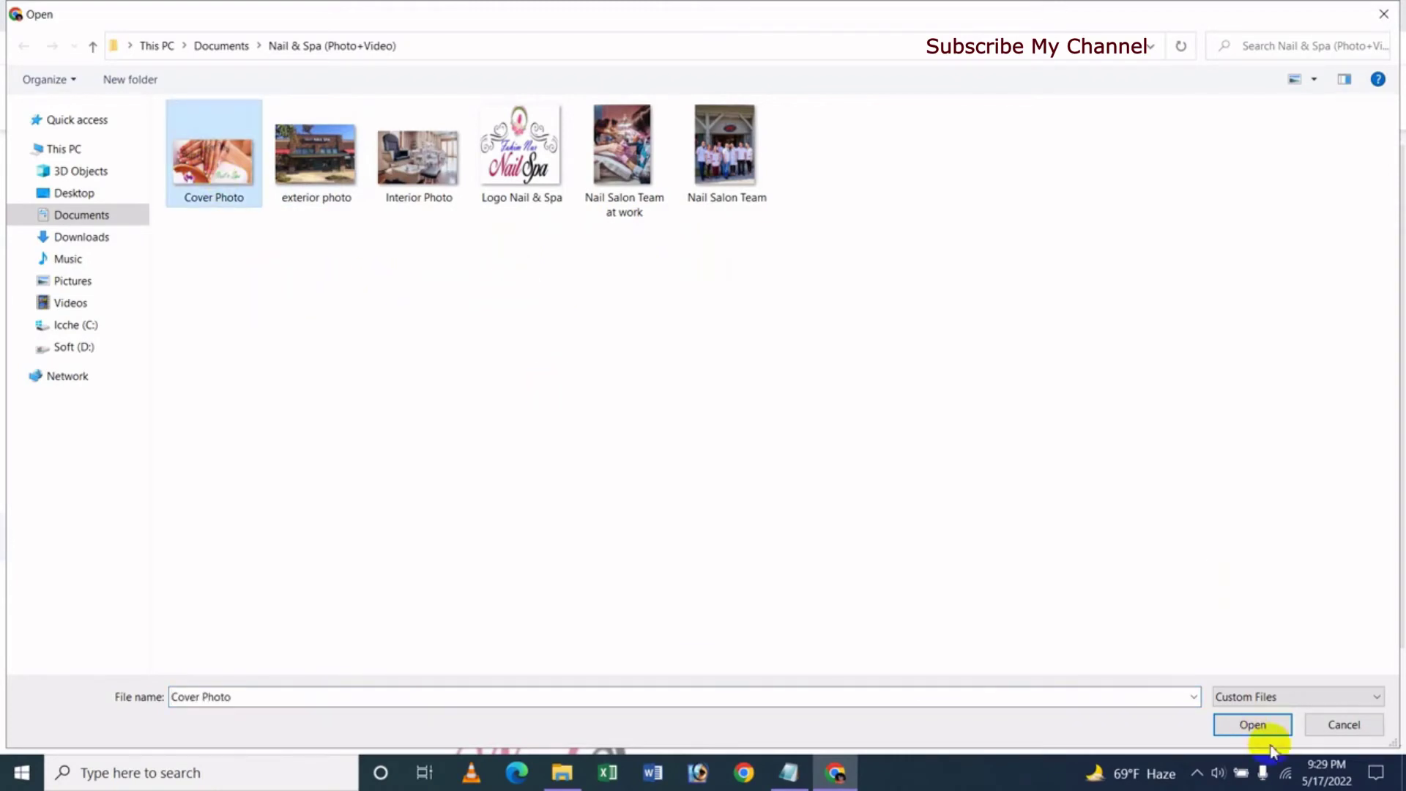
pyautogui.click(1251, 725)
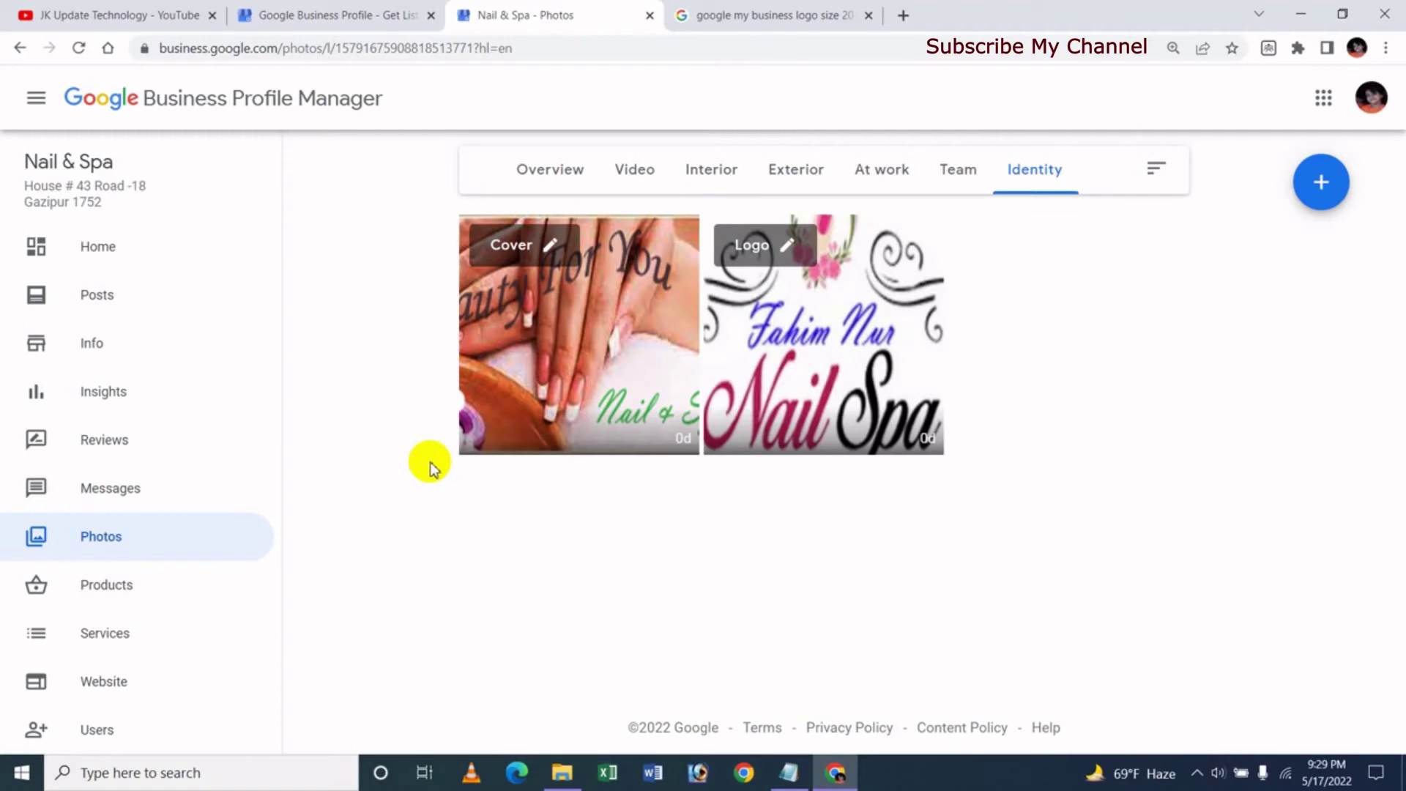
# Upload the file Video For a Nail _ Spa to the profile's Video category
pyautogui.click(646, 180)
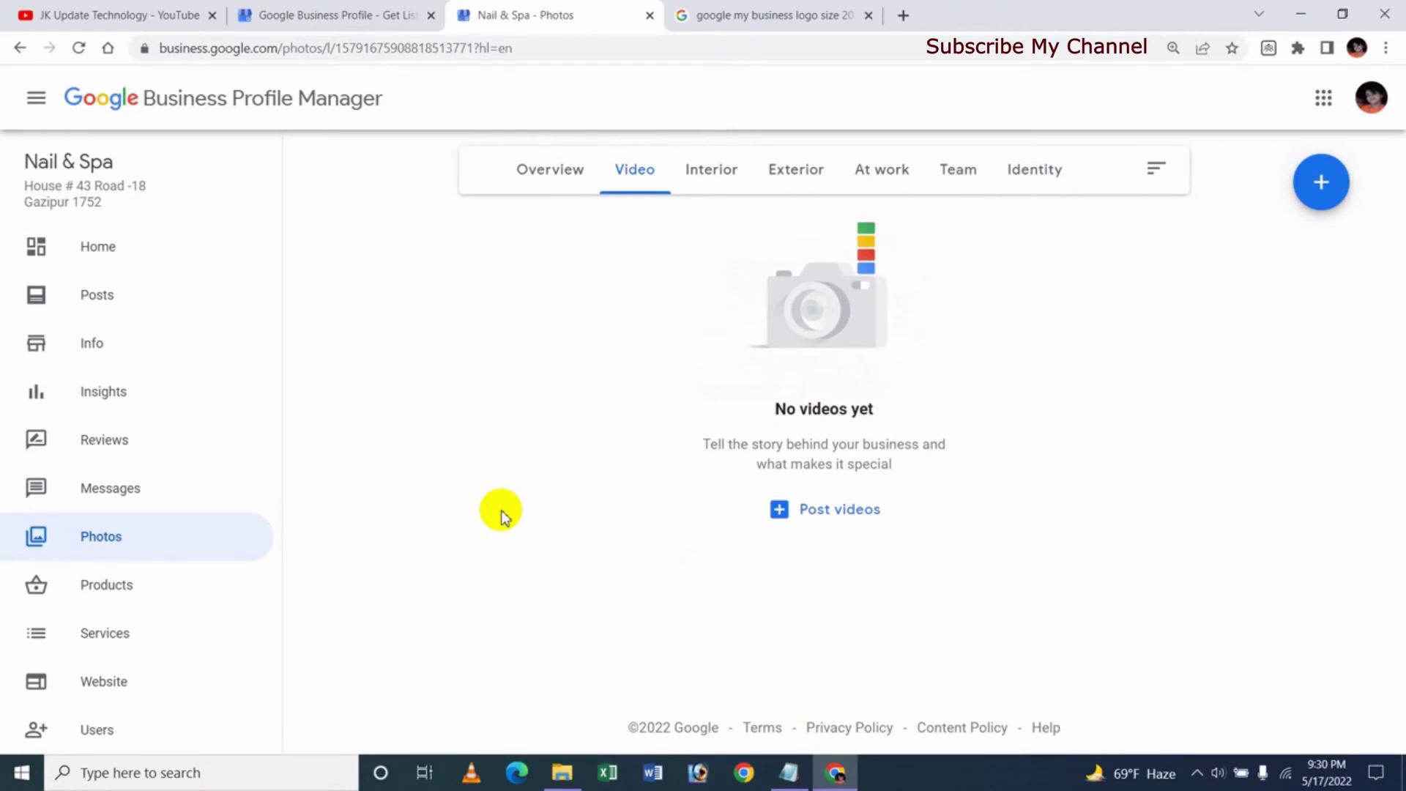
pyautogui.click(833, 511)
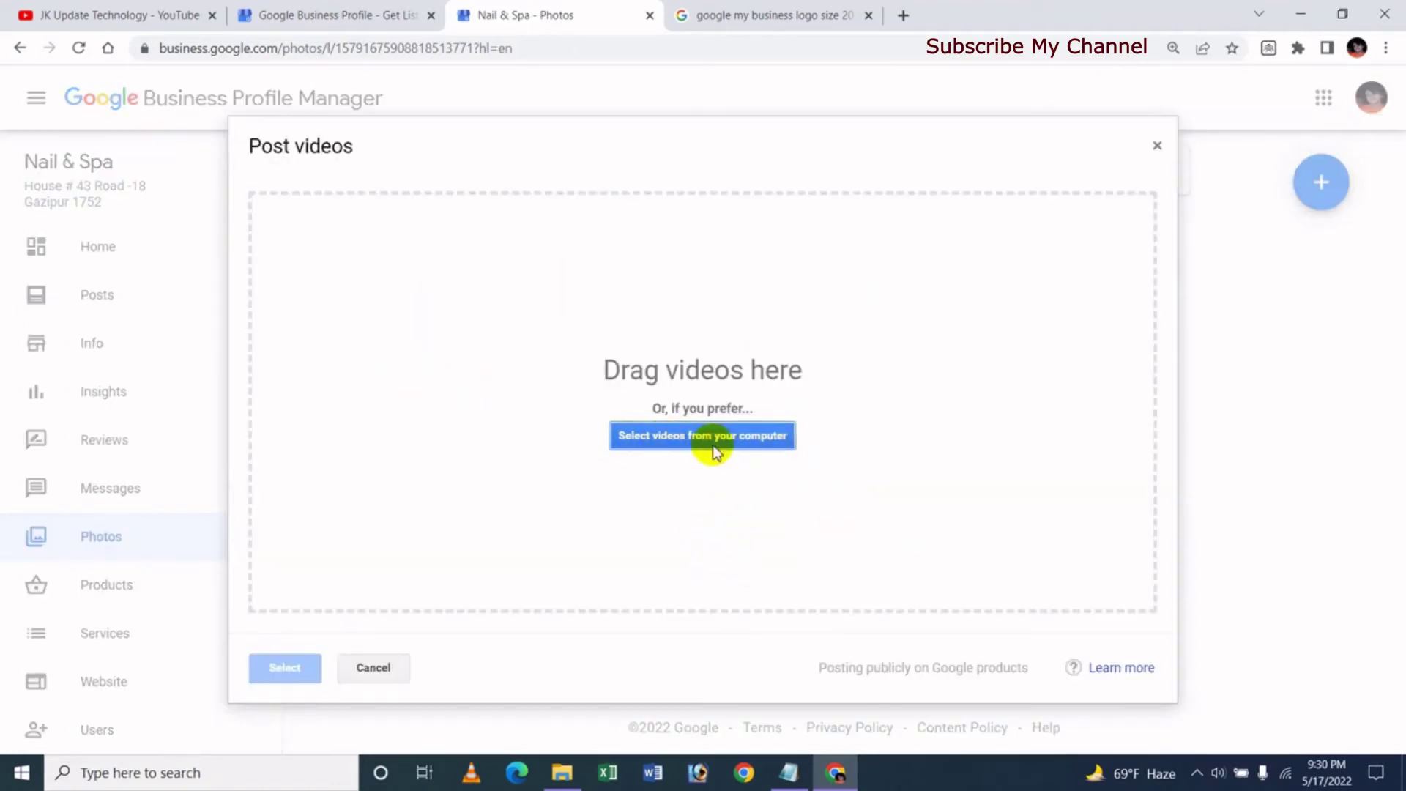
pyautogui.click(702, 448)
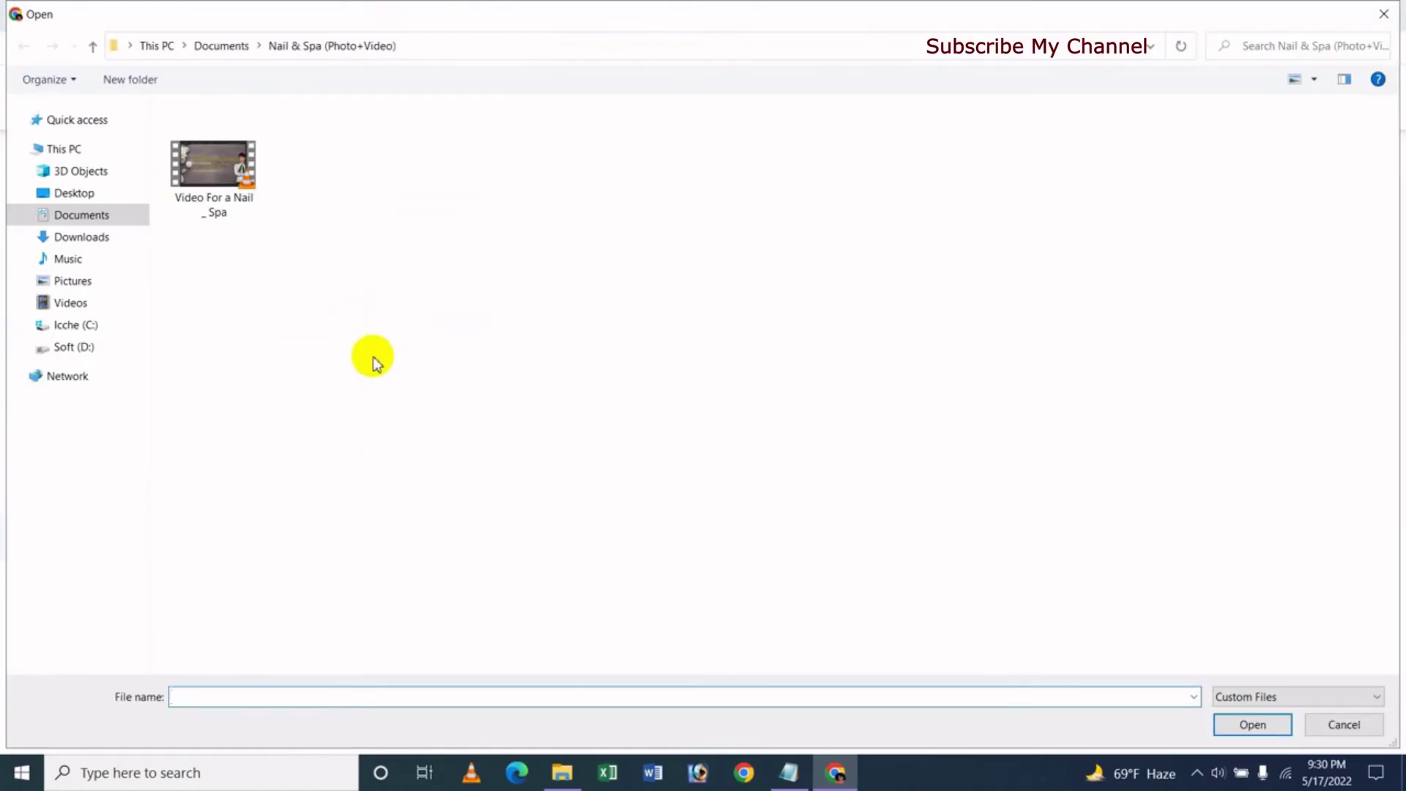
pyautogui.click(222, 196)
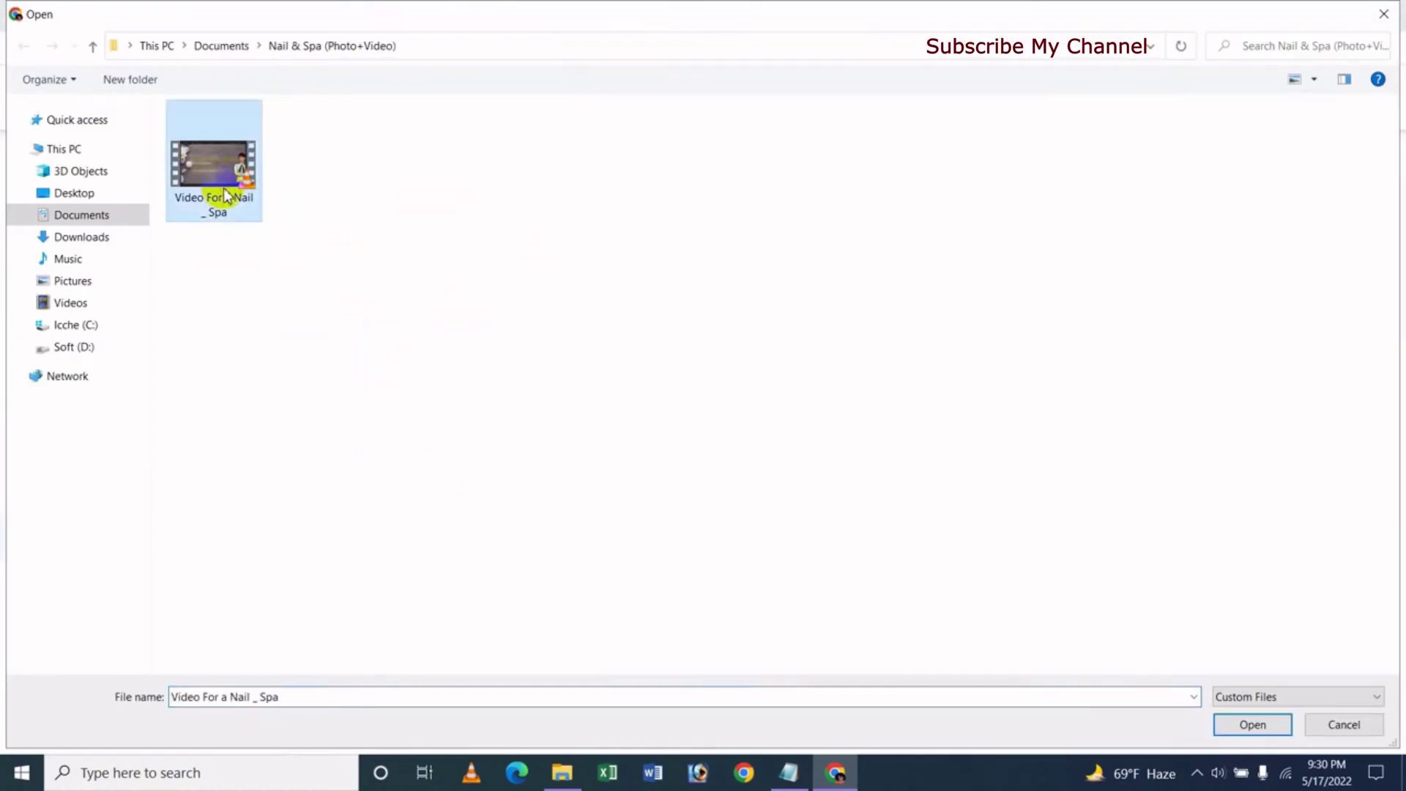
pyautogui.click(1250, 723)
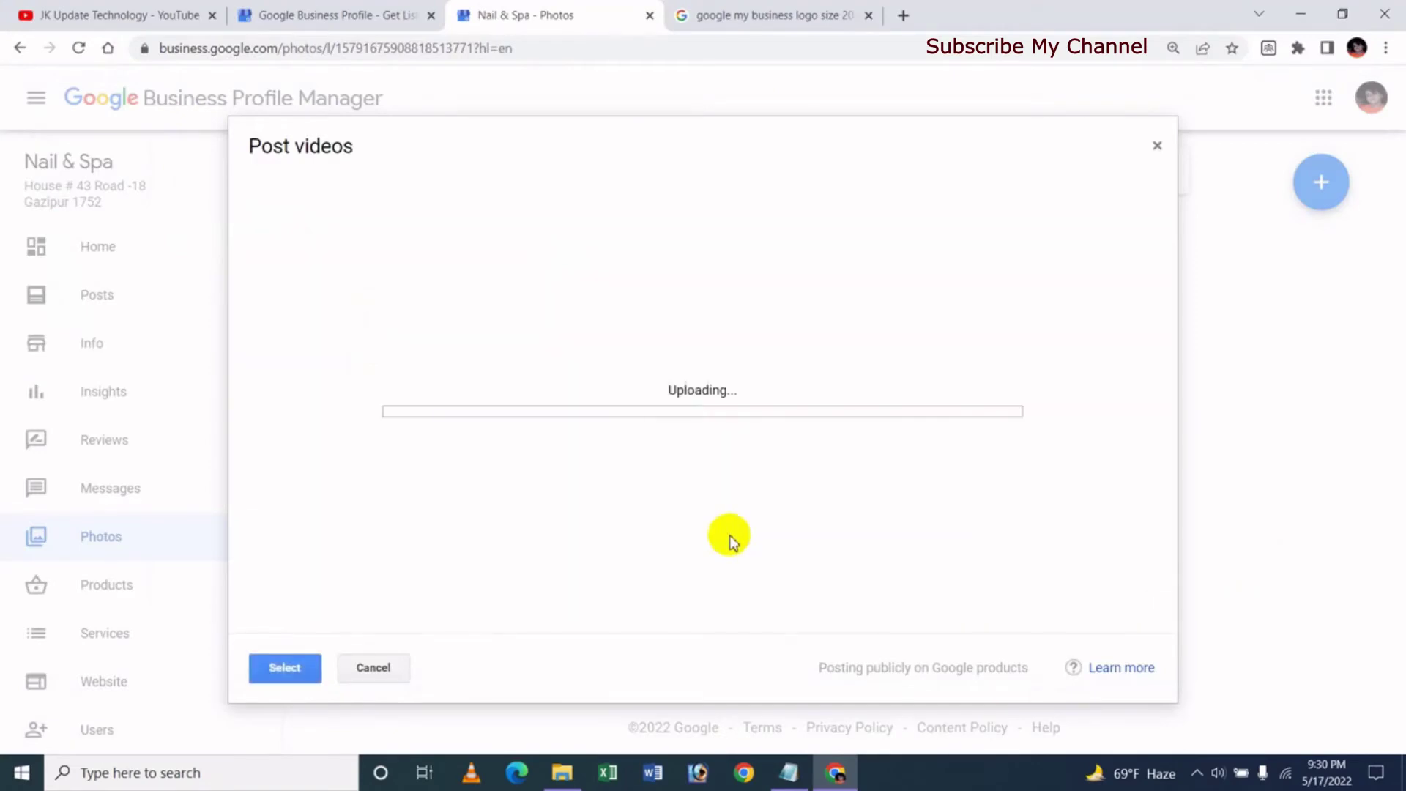
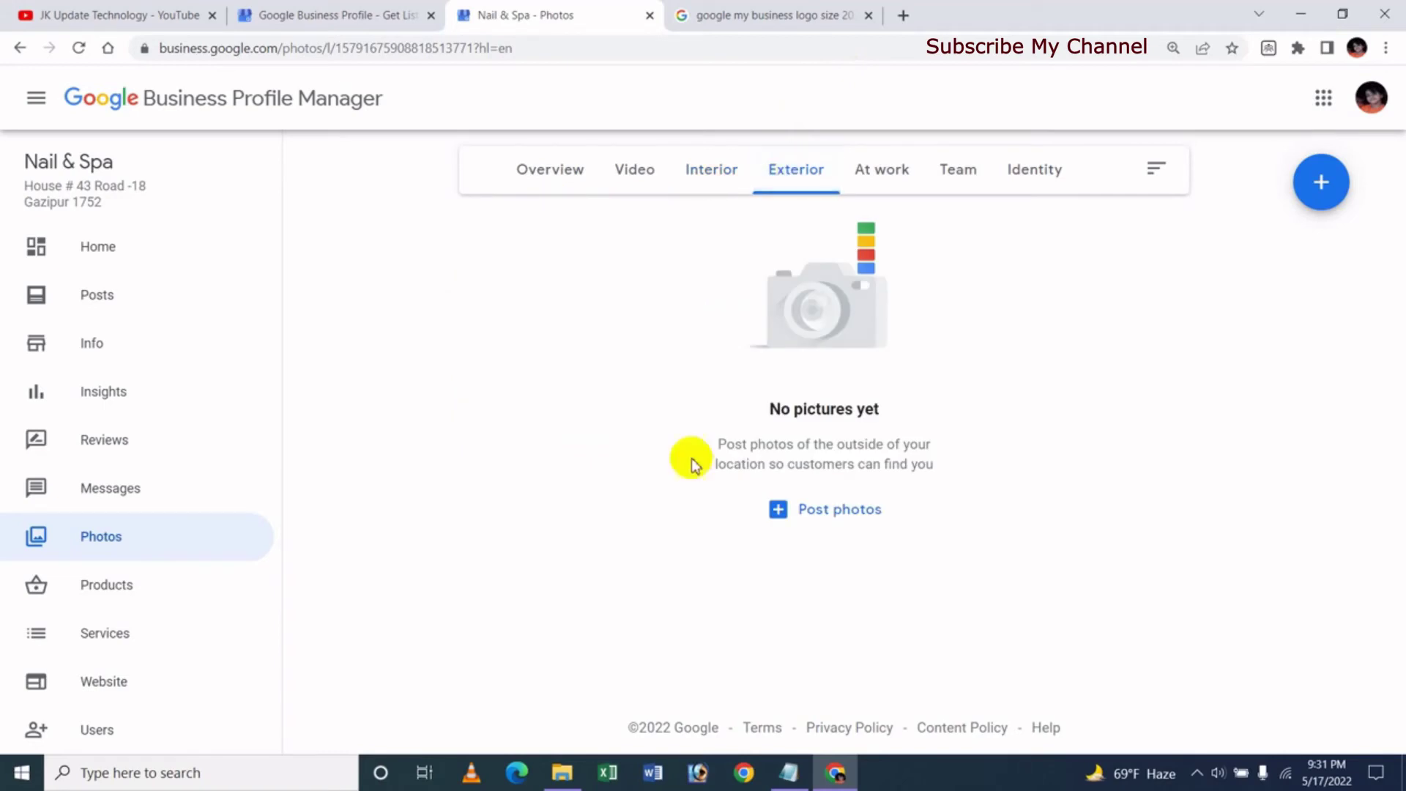
# Post the image named exterior photo in the profile's Exterior category
pyautogui.click(829, 513)
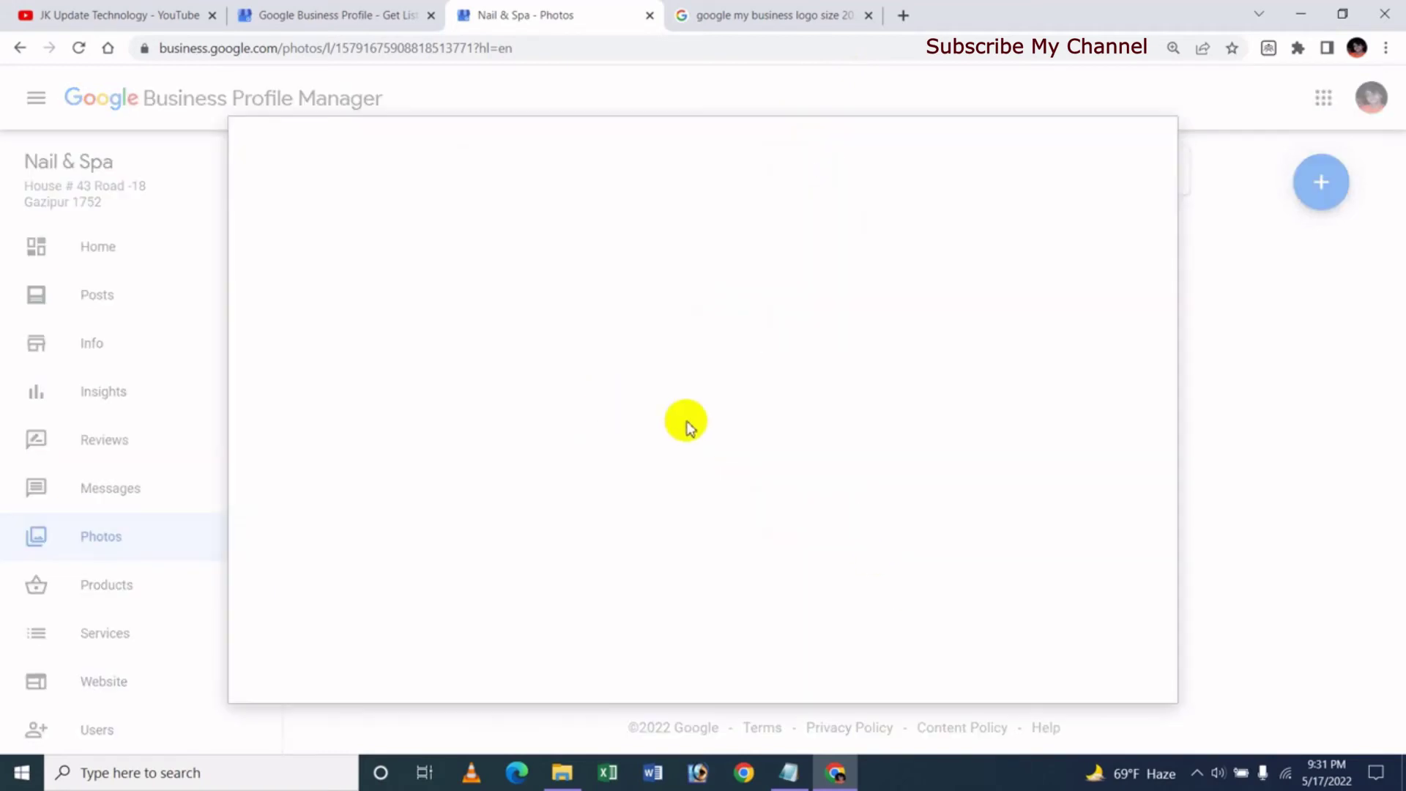
pyautogui.click(664, 437)
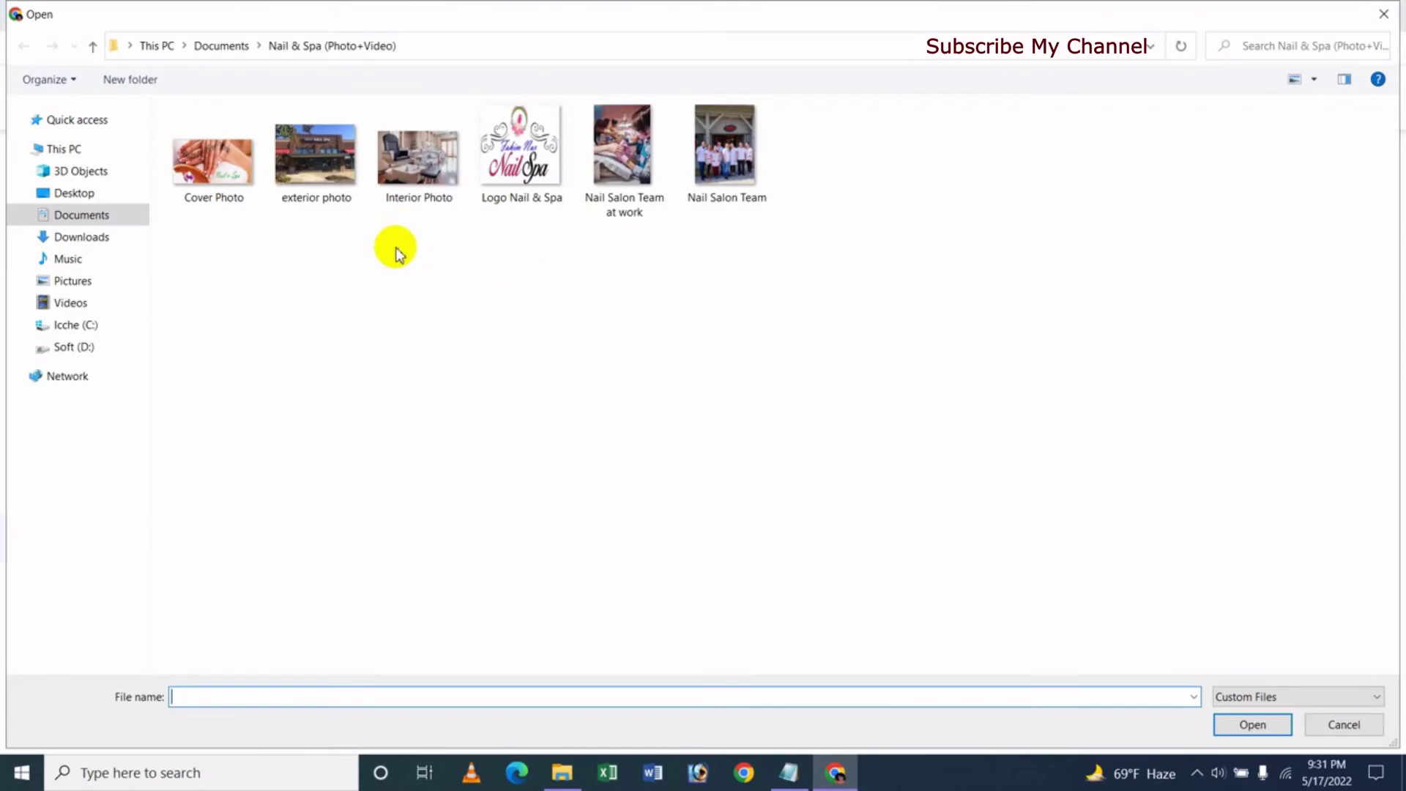
pyautogui.doubleClick(311, 193)
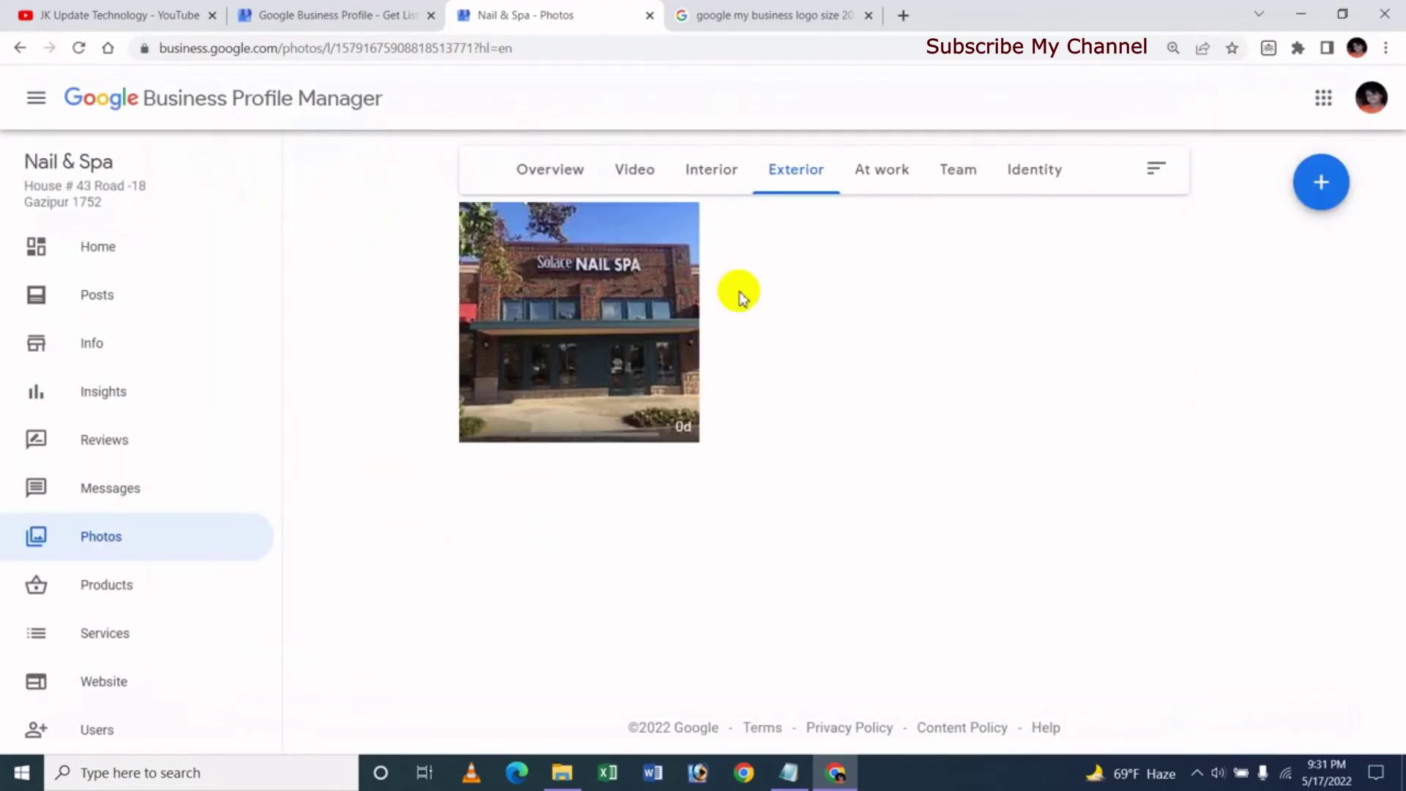
# Review the photos posted in the profile's Exterior and Interior categories
pyautogui.click(605, 289)
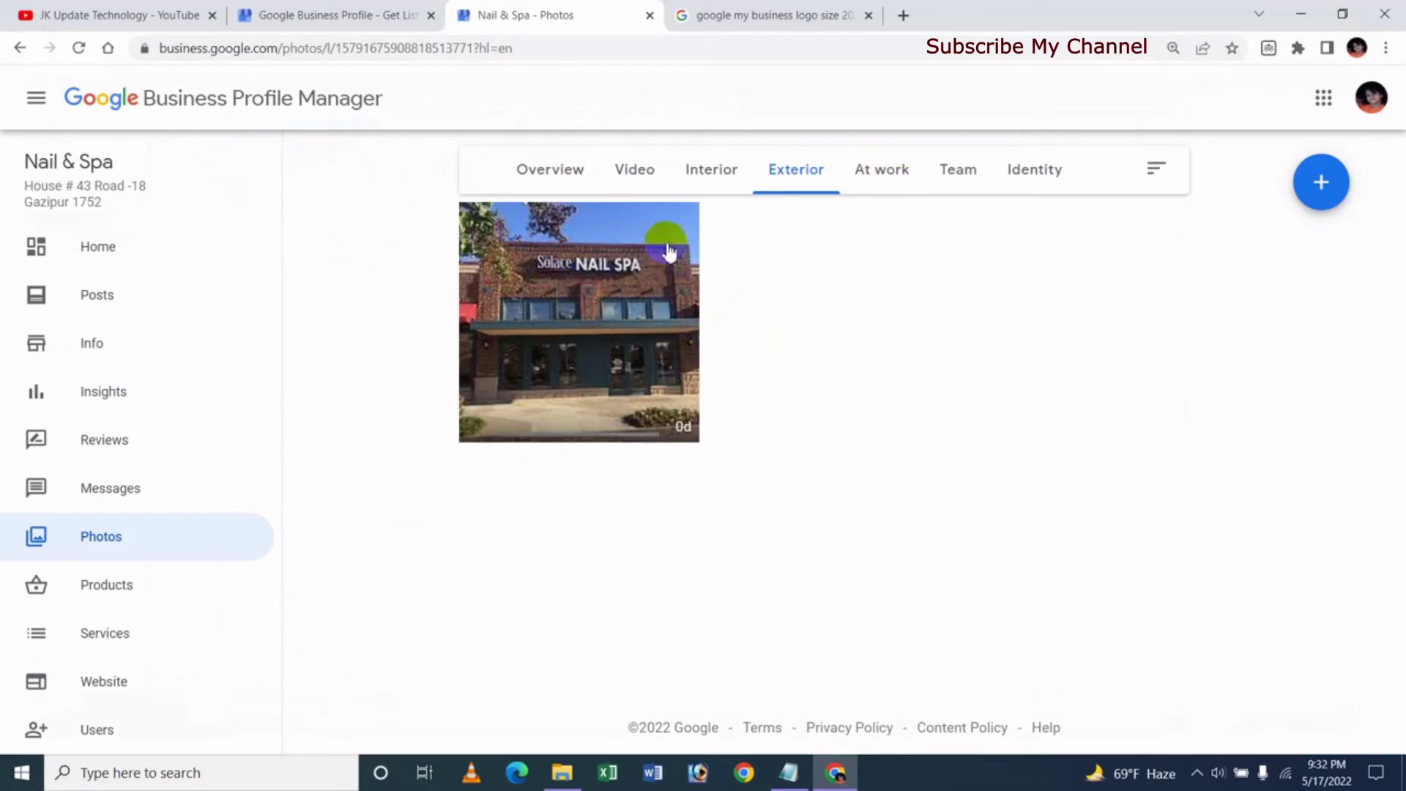
pyautogui.click(699, 166)
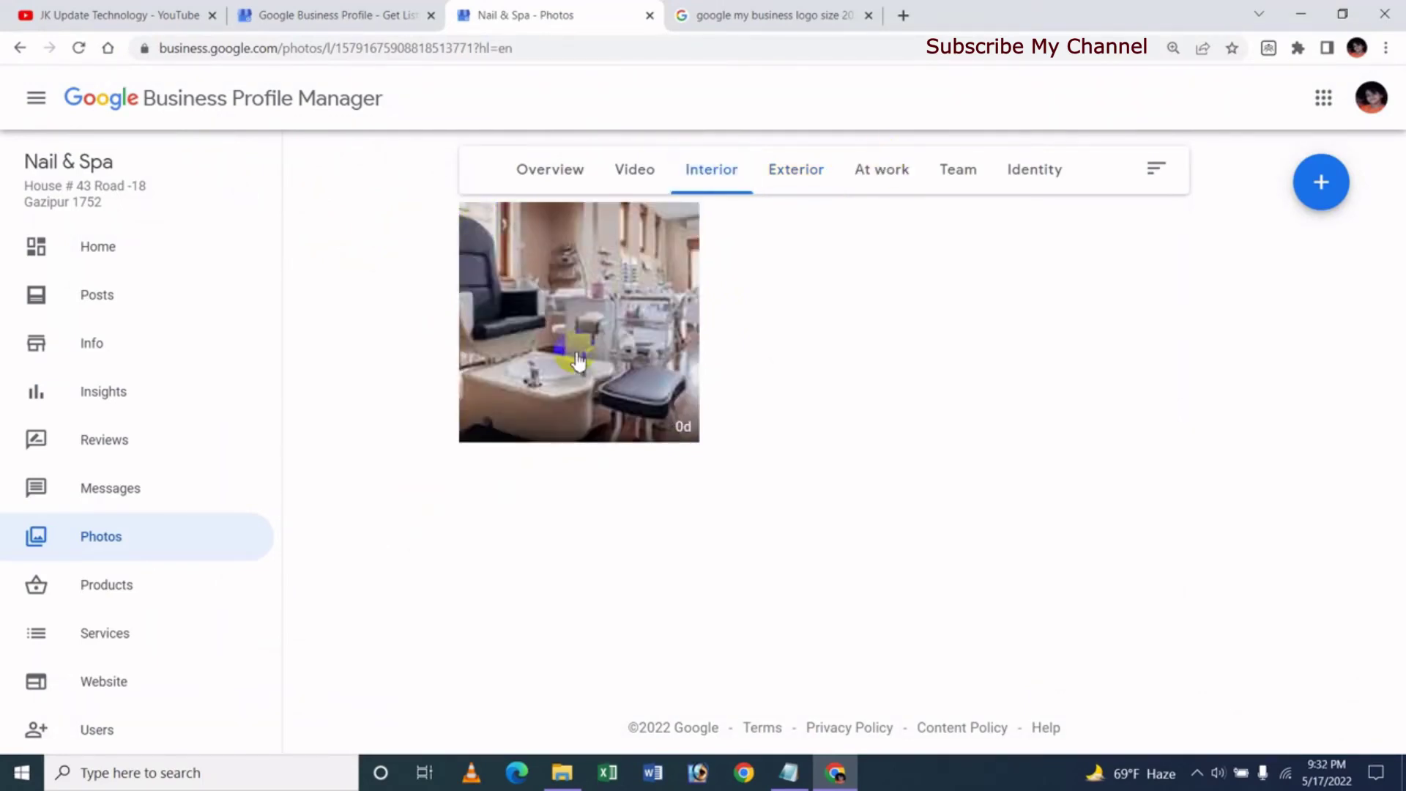
# Post the image named Nail Salon Team at work in the profile's At work category
pyautogui.click(891, 185)
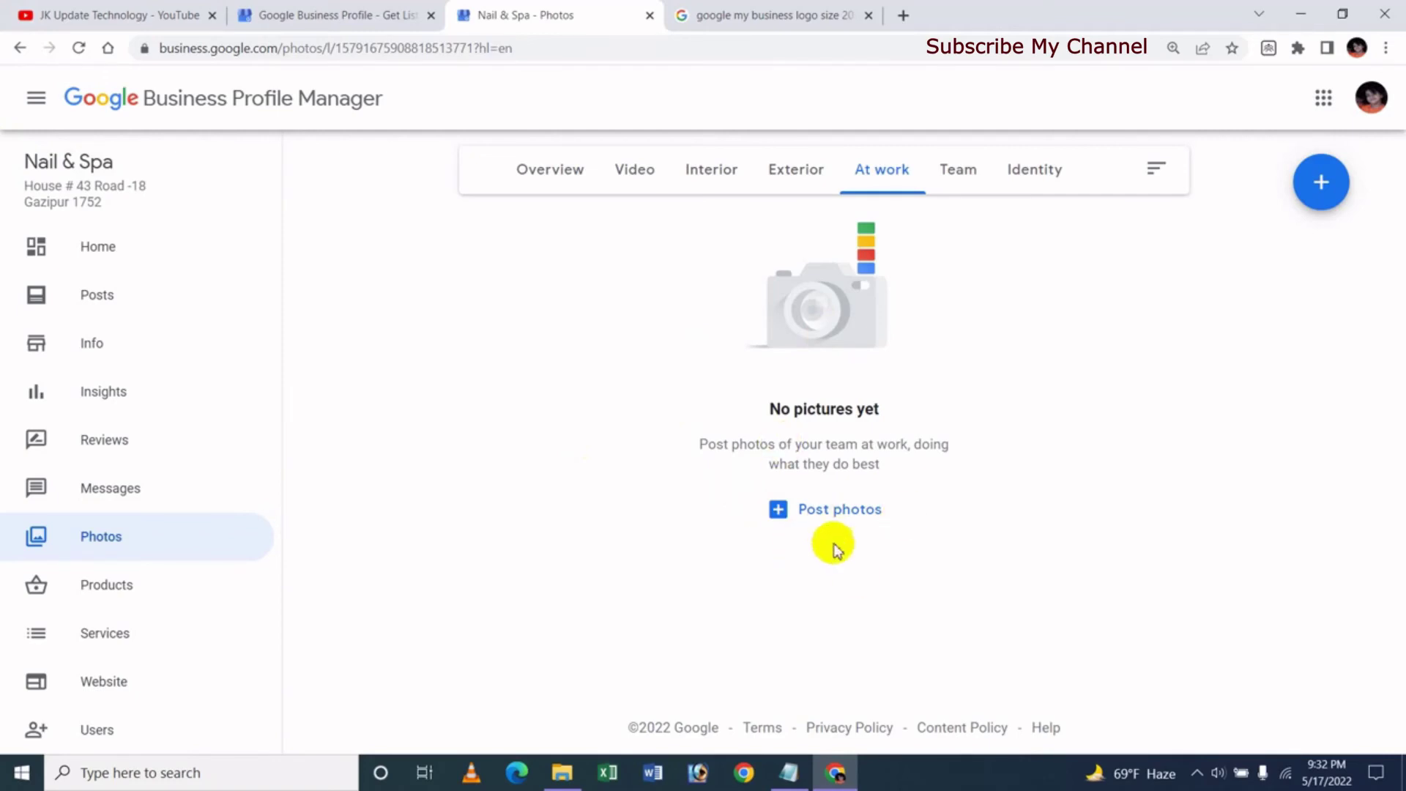
pyautogui.click(835, 513)
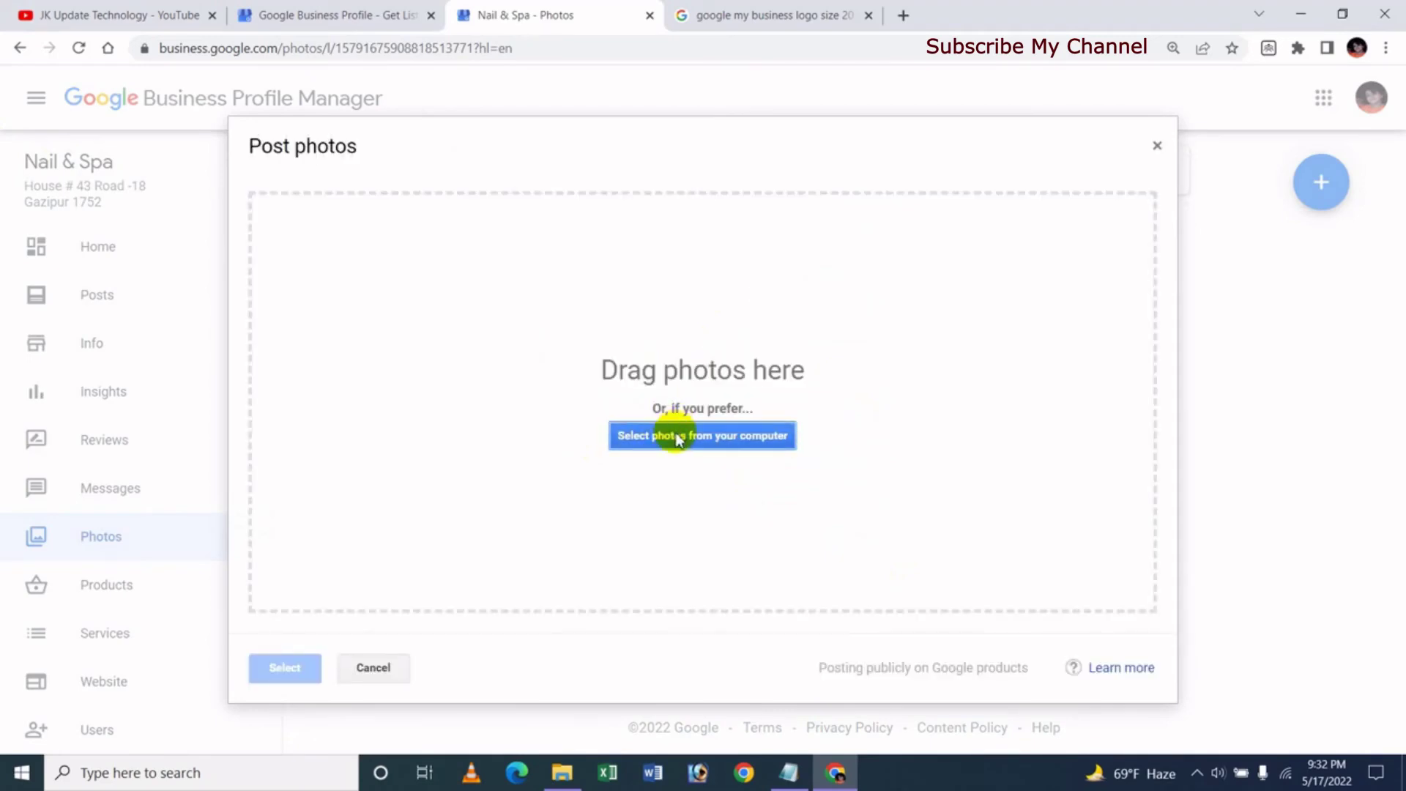
pyautogui.click(681, 438)
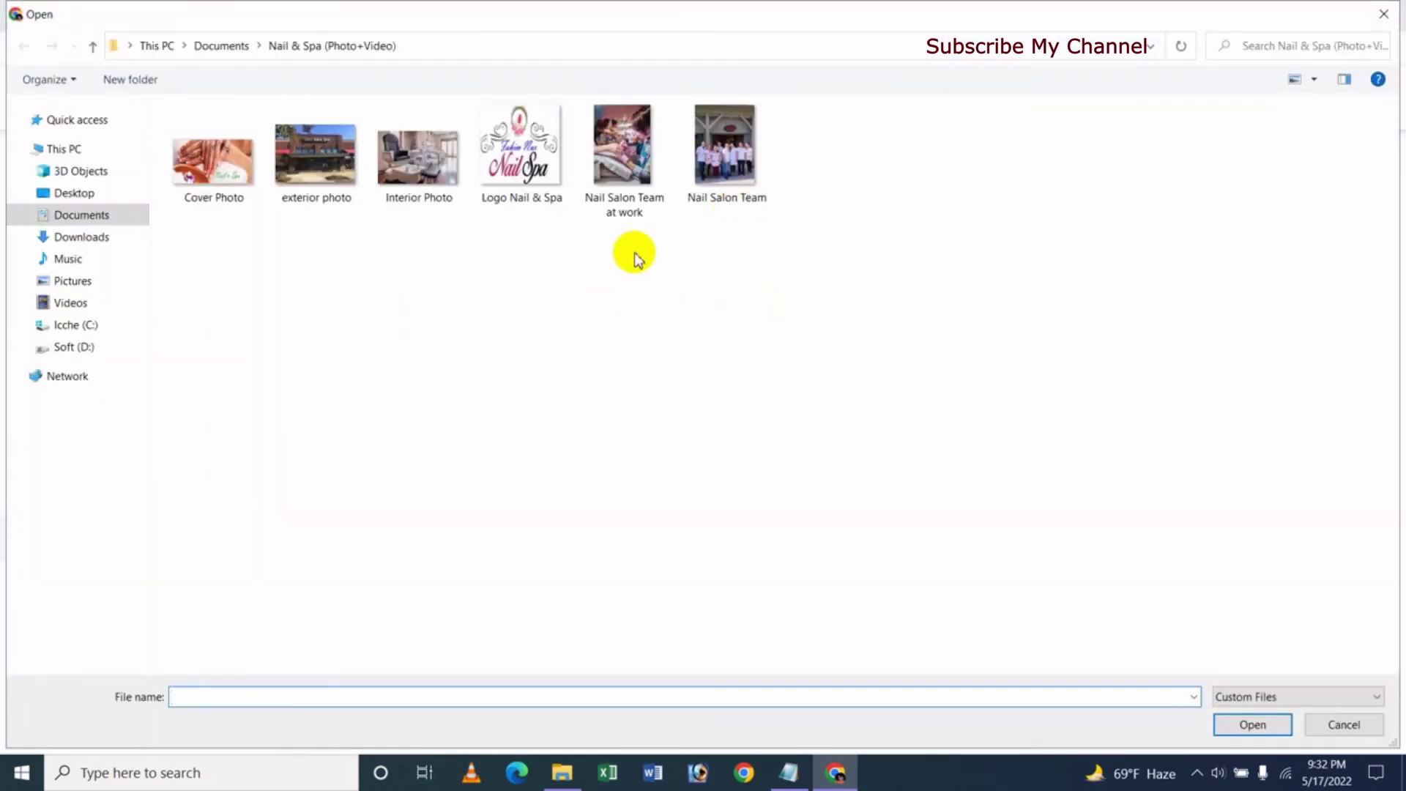
pyautogui.doubleClick(624, 201)
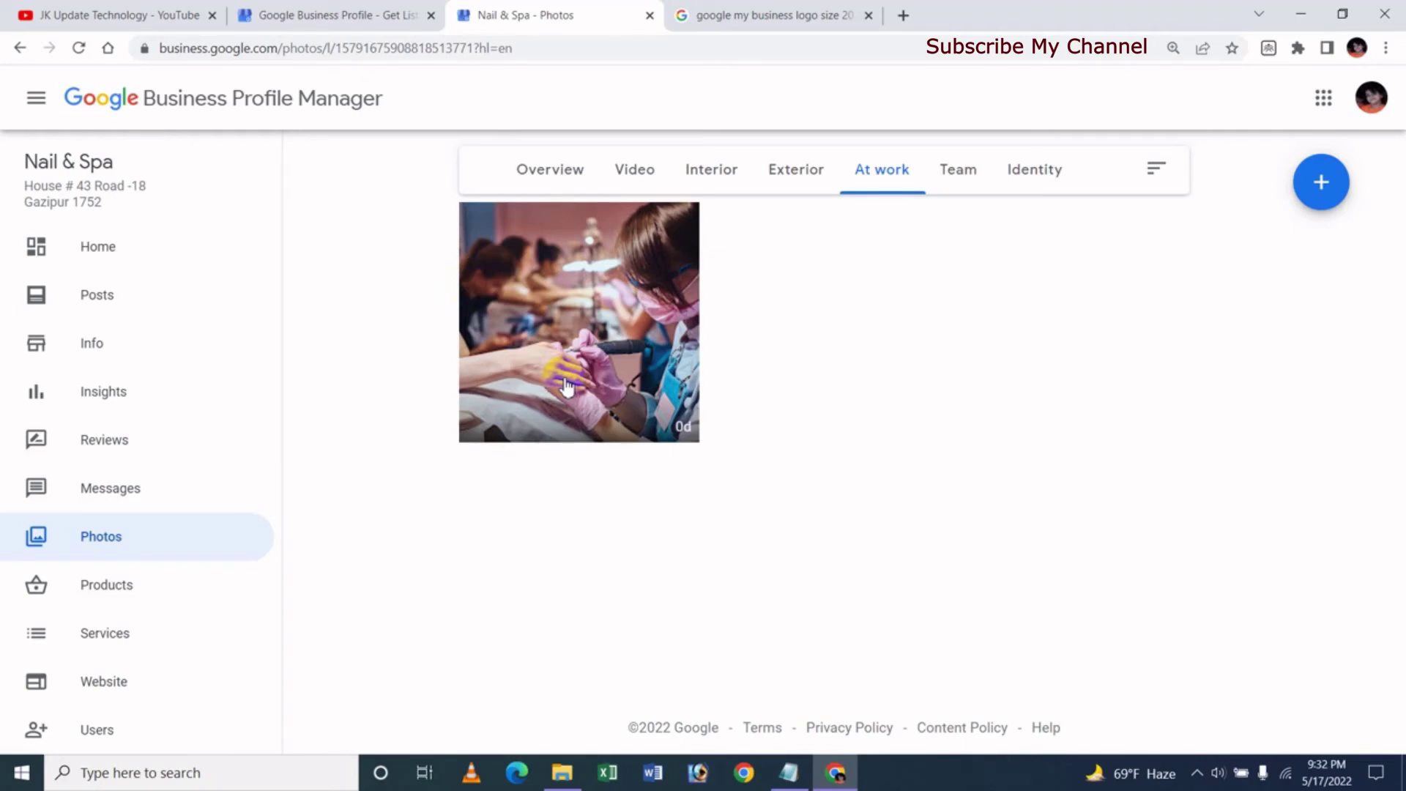
# Post the image named Nail Salon Team from the Nail & Spa (Photo+Video) folder in the profile's Team category
pyautogui.click(967, 176)
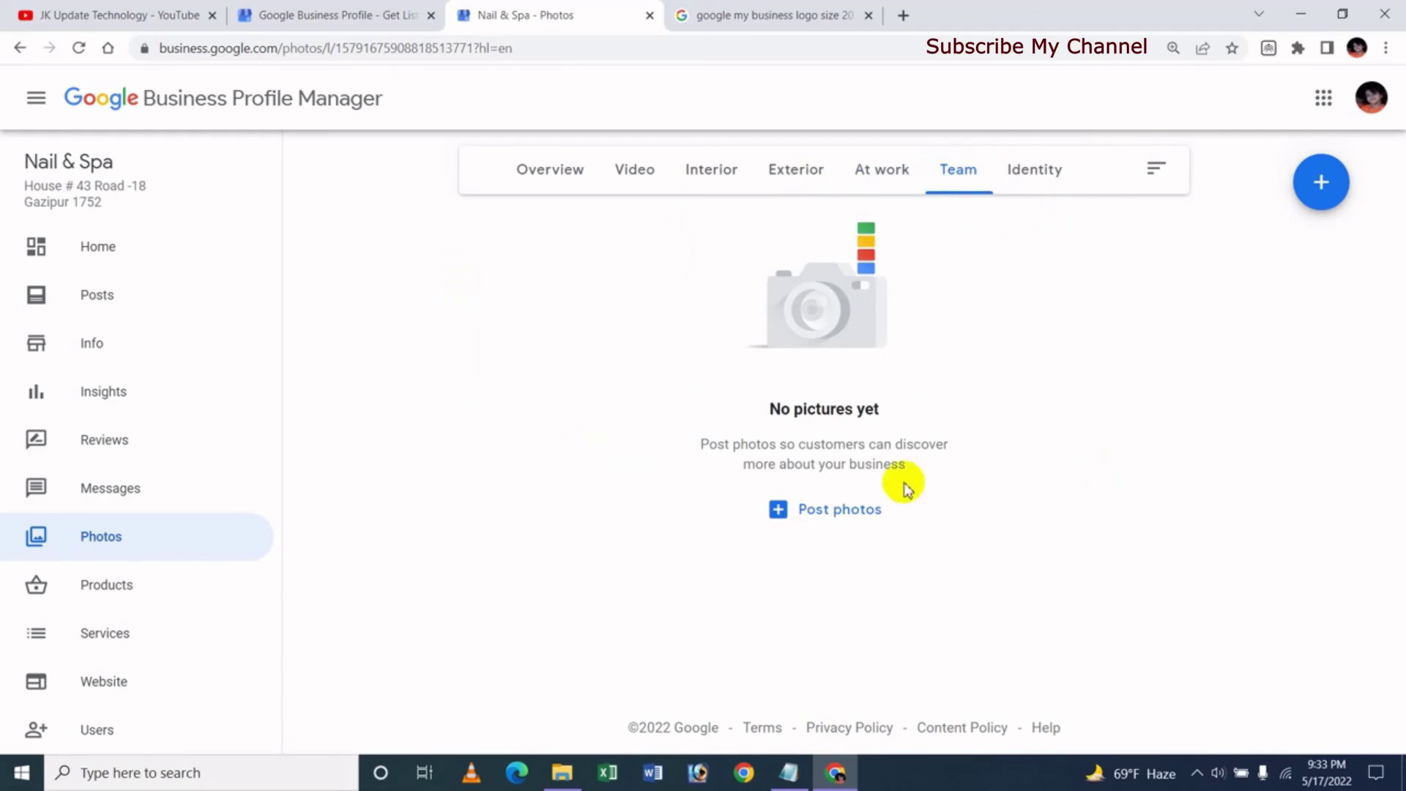
pyautogui.click(835, 513)
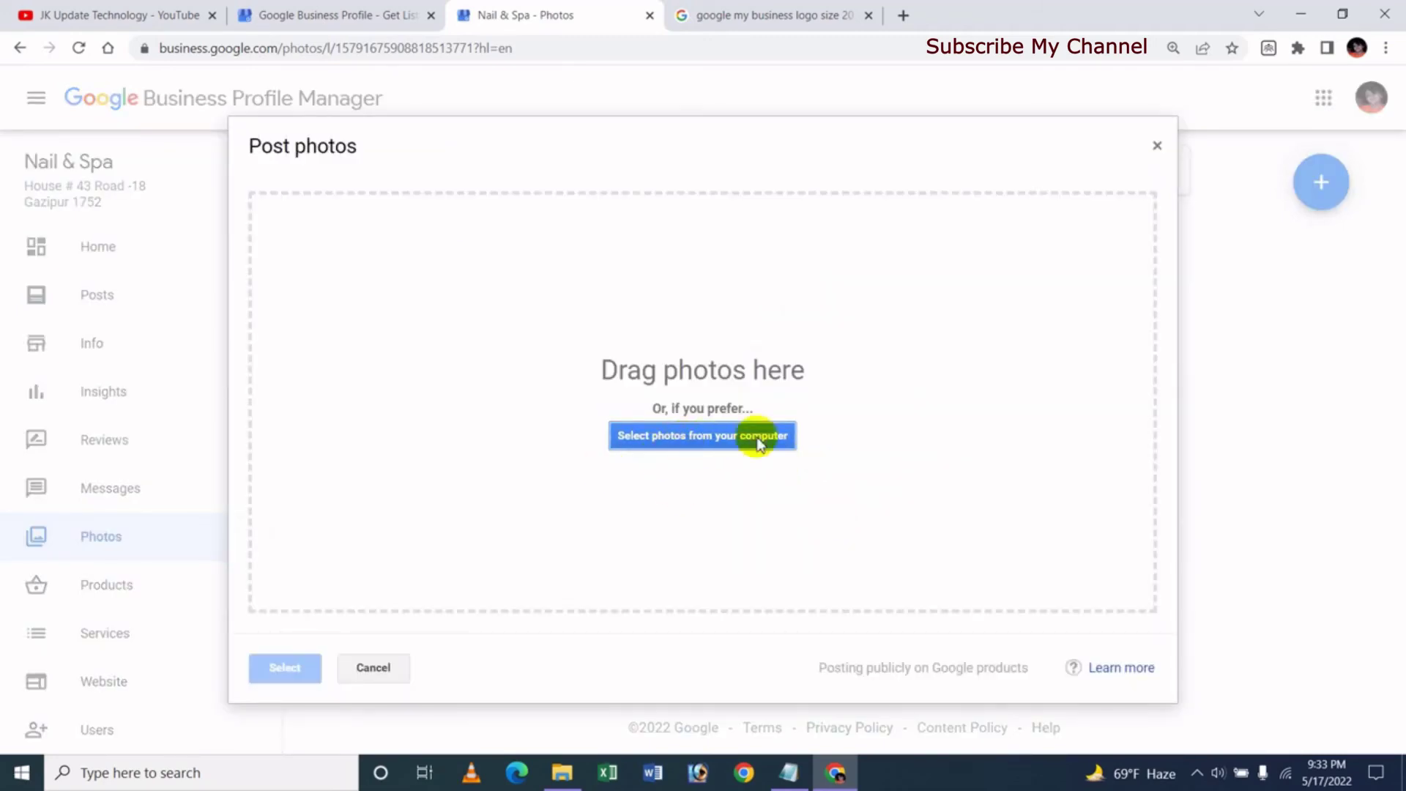
pyautogui.click(696, 439)
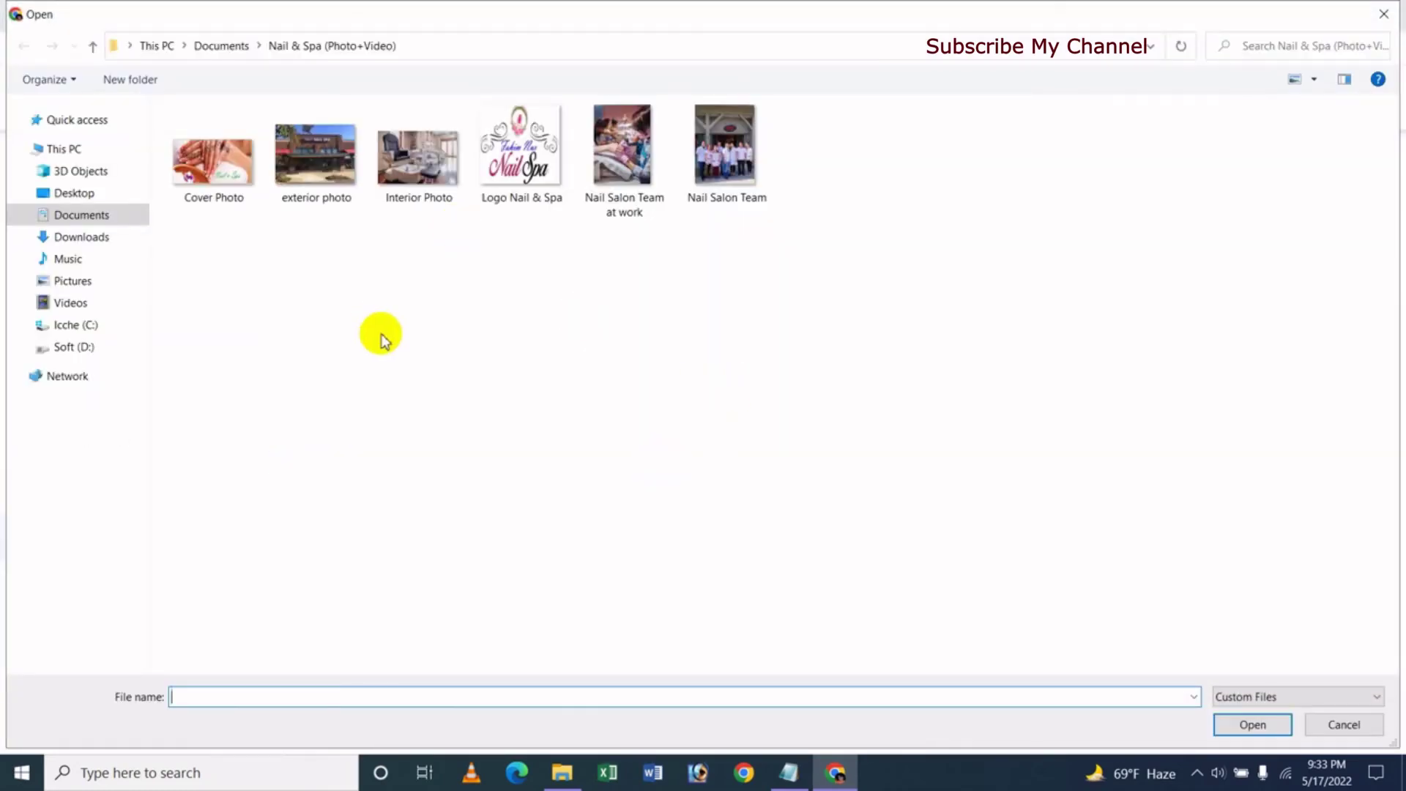
pyautogui.click(739, 197)
pyautogui.doubleClick(740, 196)
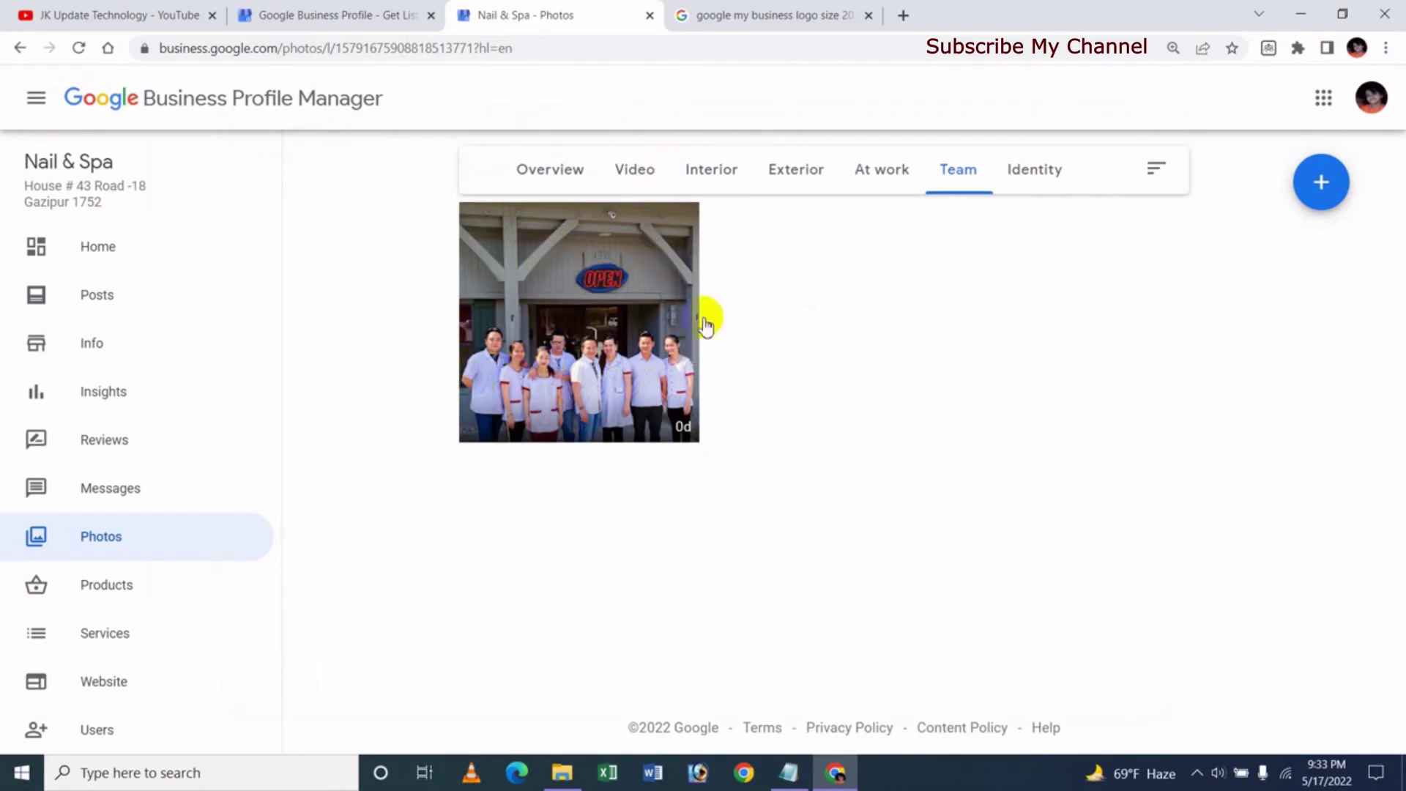
# Review the uploaded media in the Identity, Team, At work, Exterior, Interior and Video categories, one after another
pyautogui.click(1036, 169)
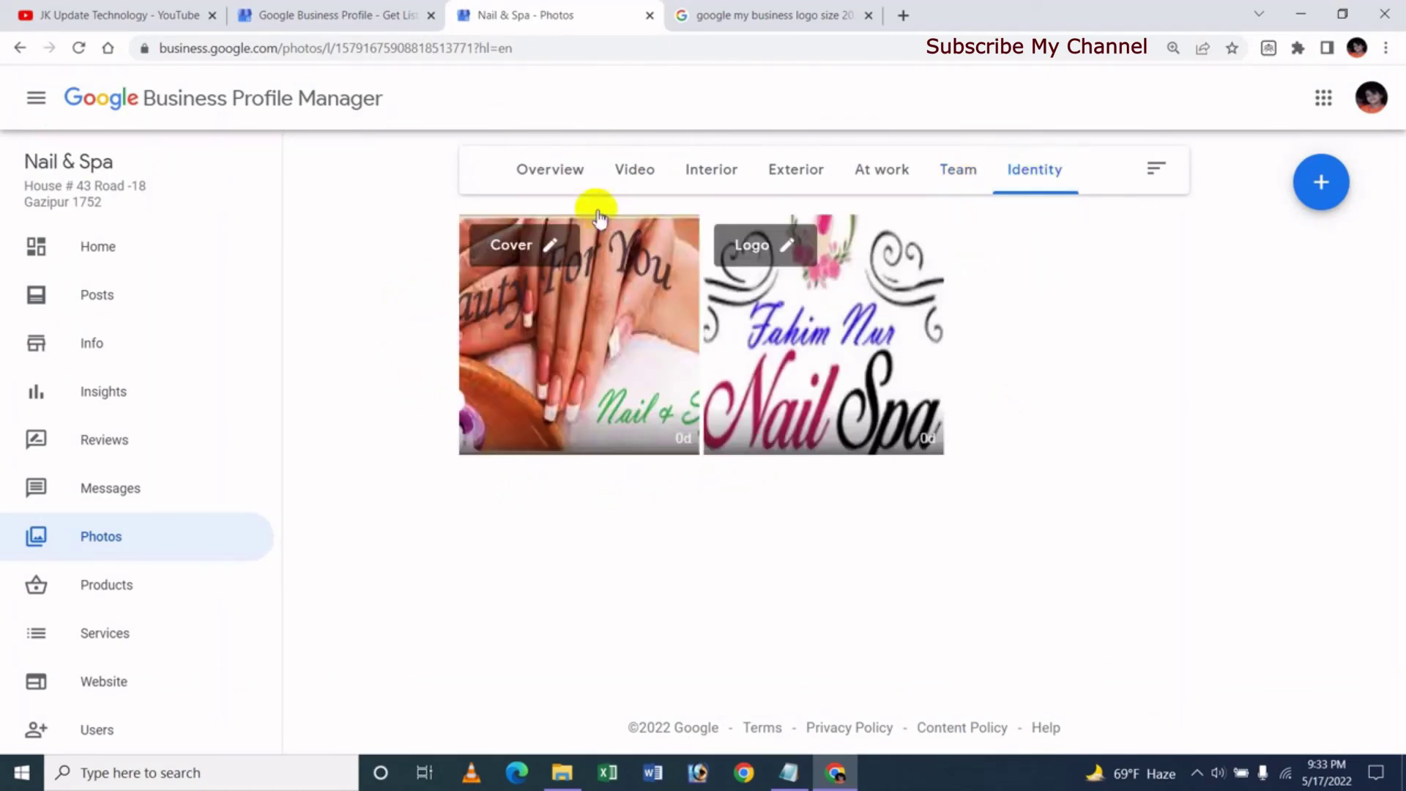
pyautogui.click(958, 174)
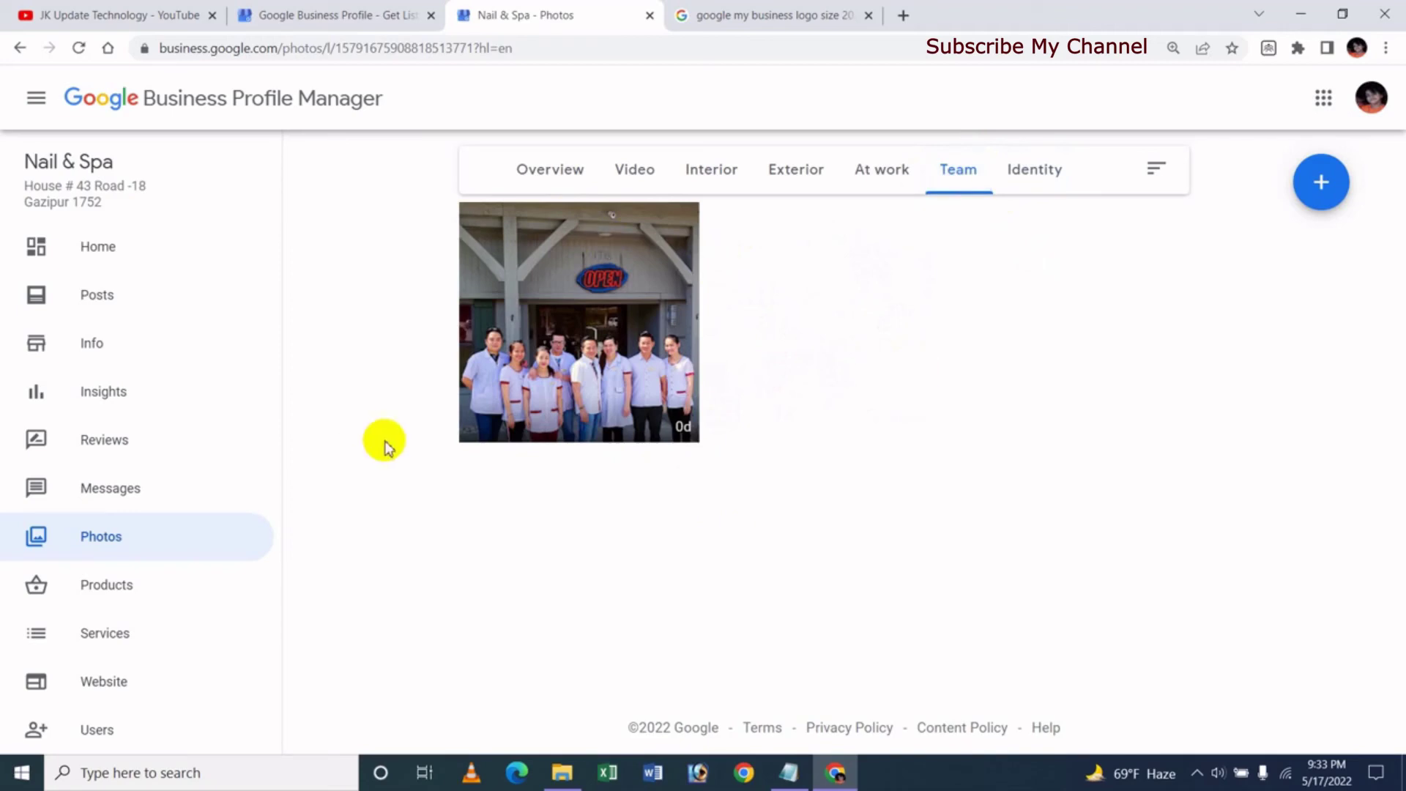
pyautogui.click(880, 180)
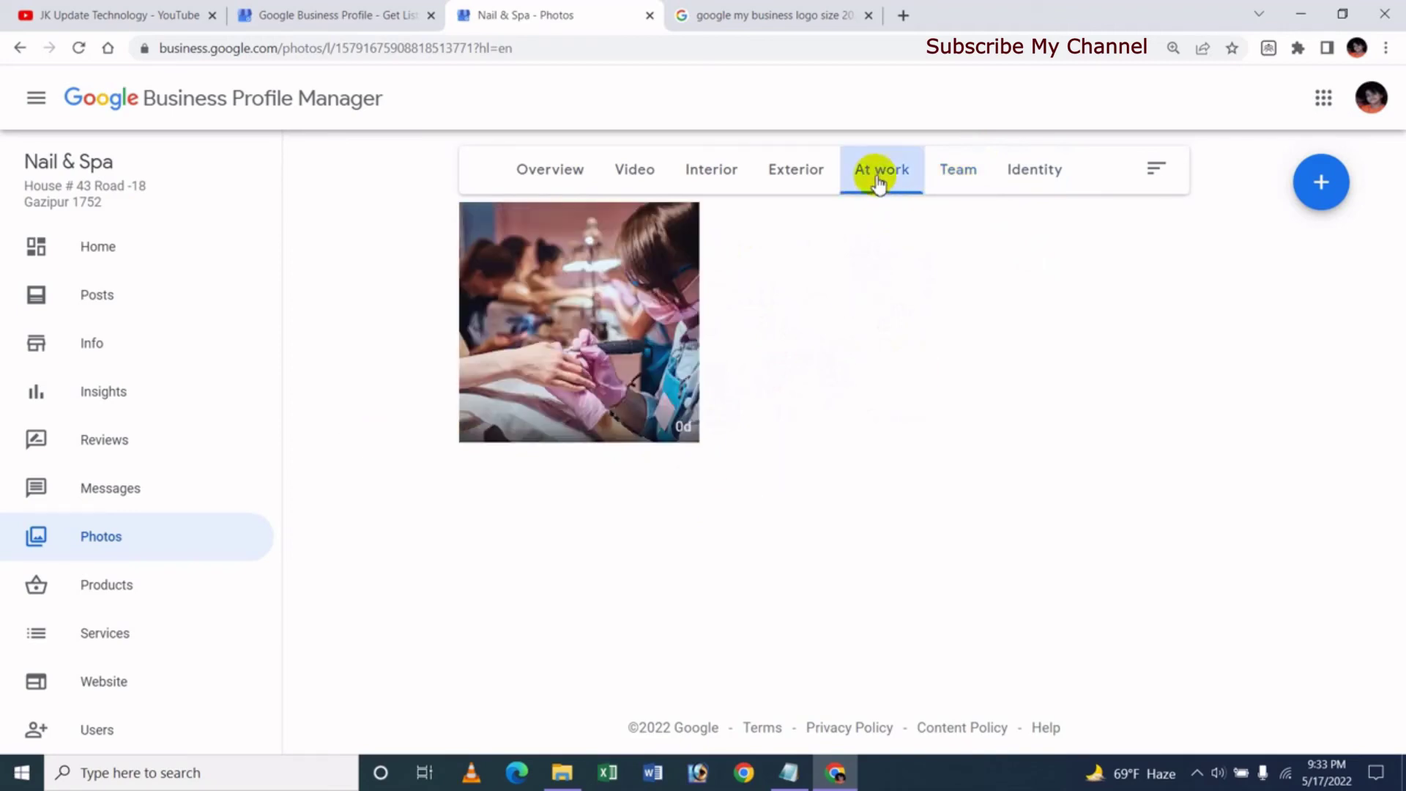
pyautogui.click(642, 277)
pyautogui.click(614, 382)
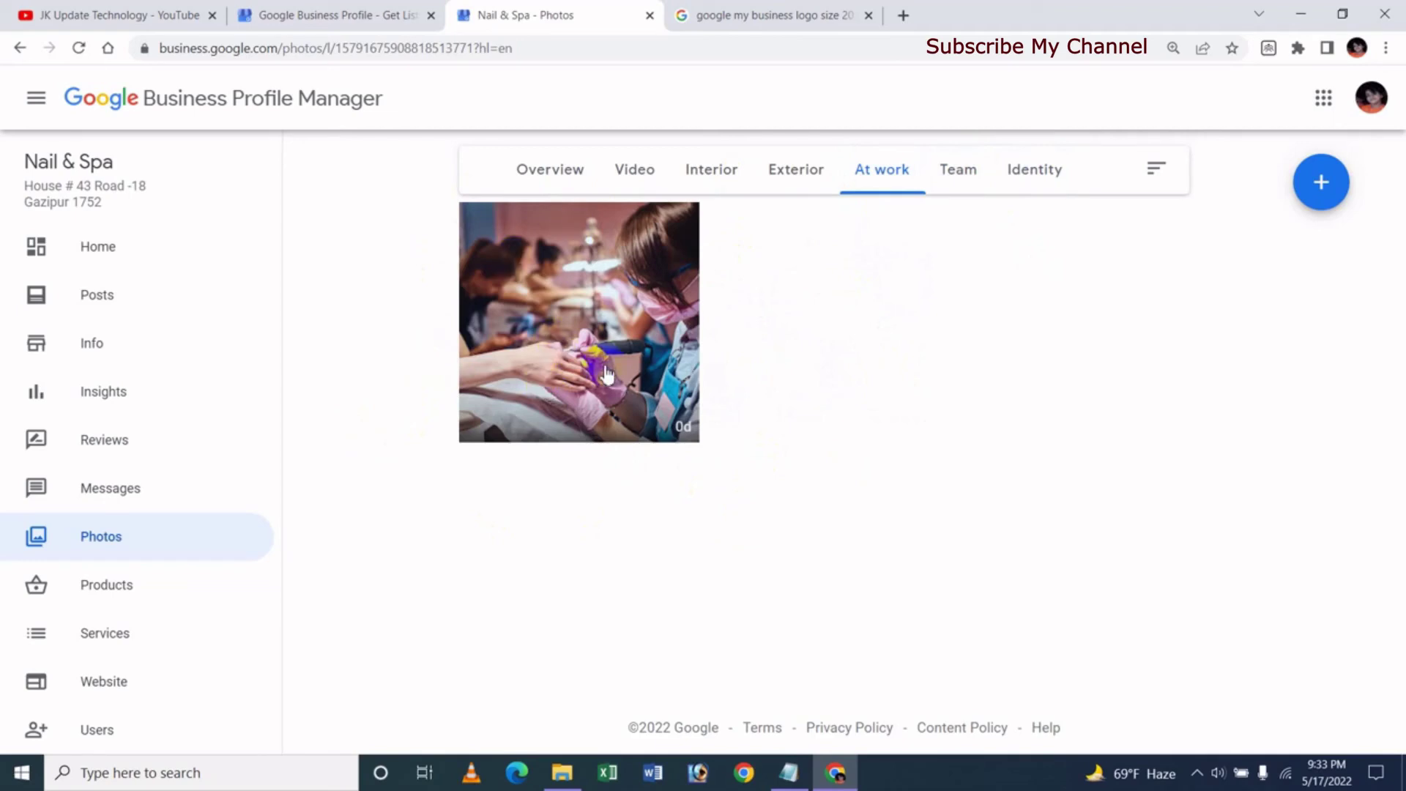
pyautogui.click(795, 172)
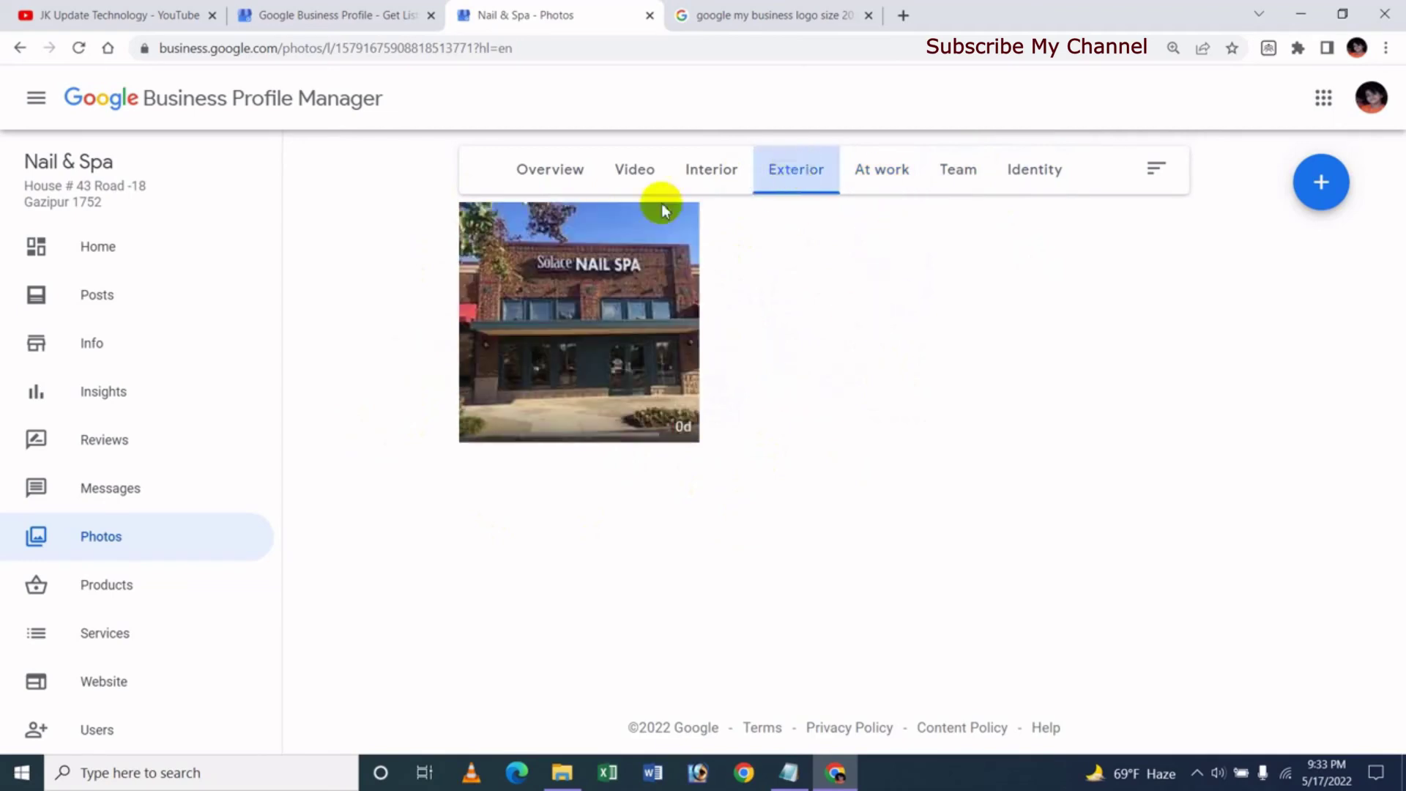
pyautogui.click(496, 223)
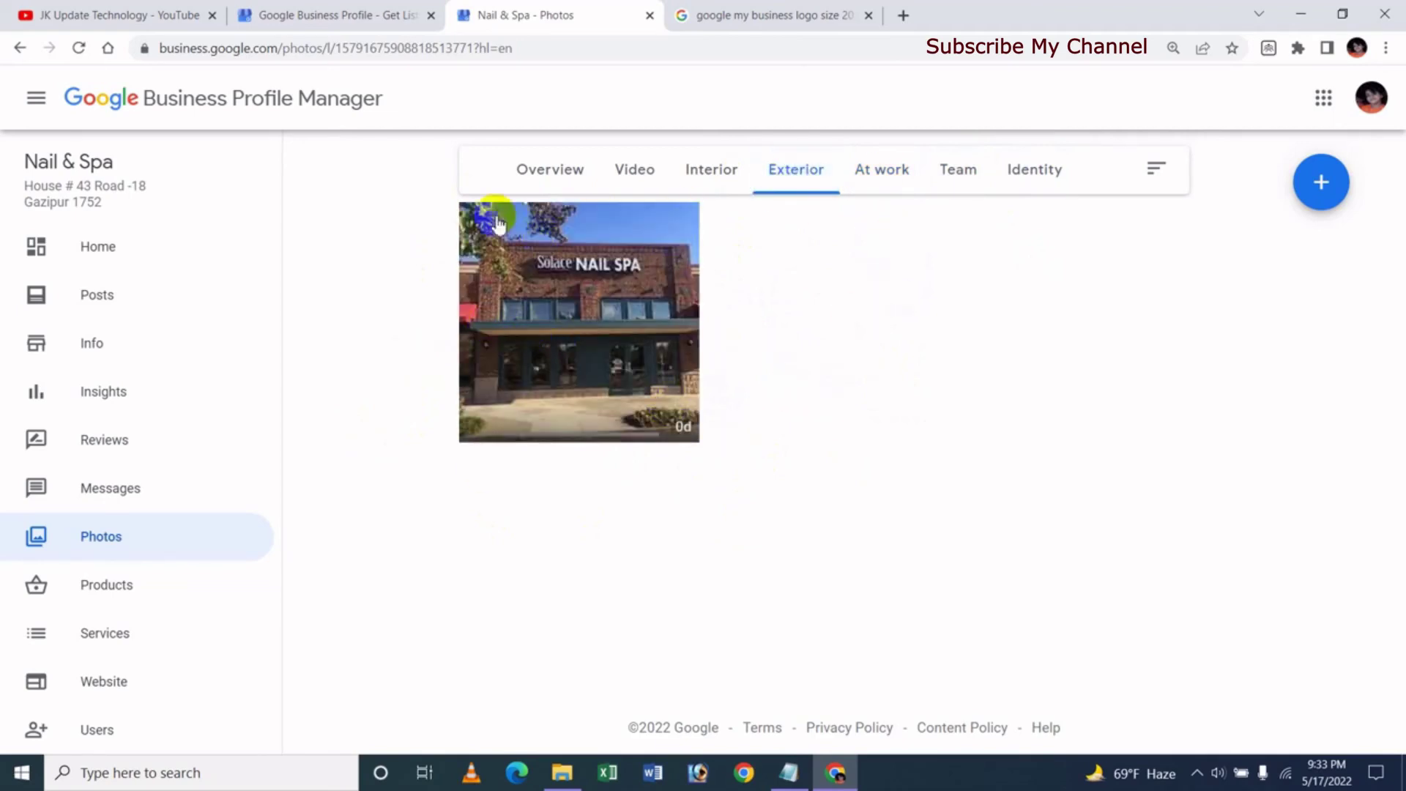
pyautogui.click(716, 171)
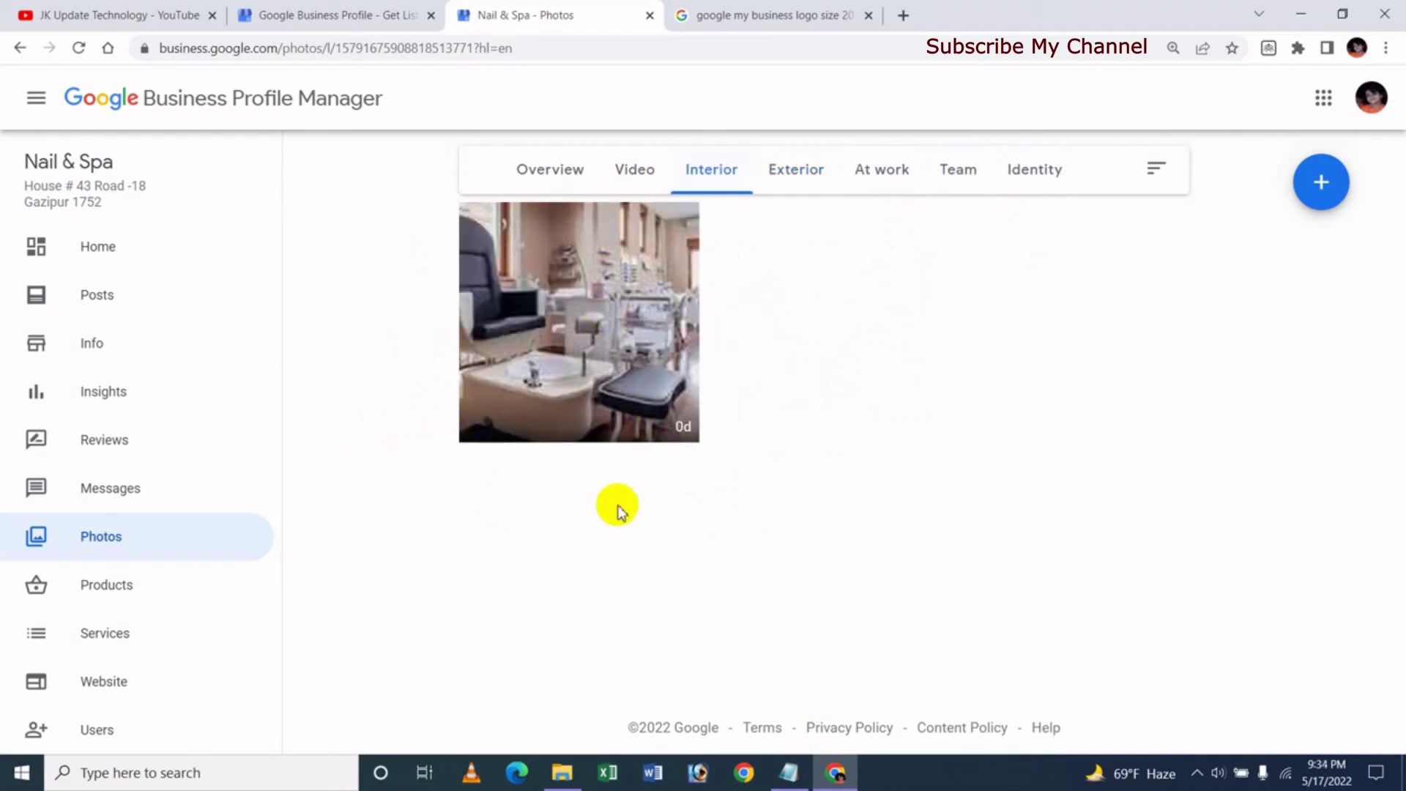
pyautogui.click(641, 171)
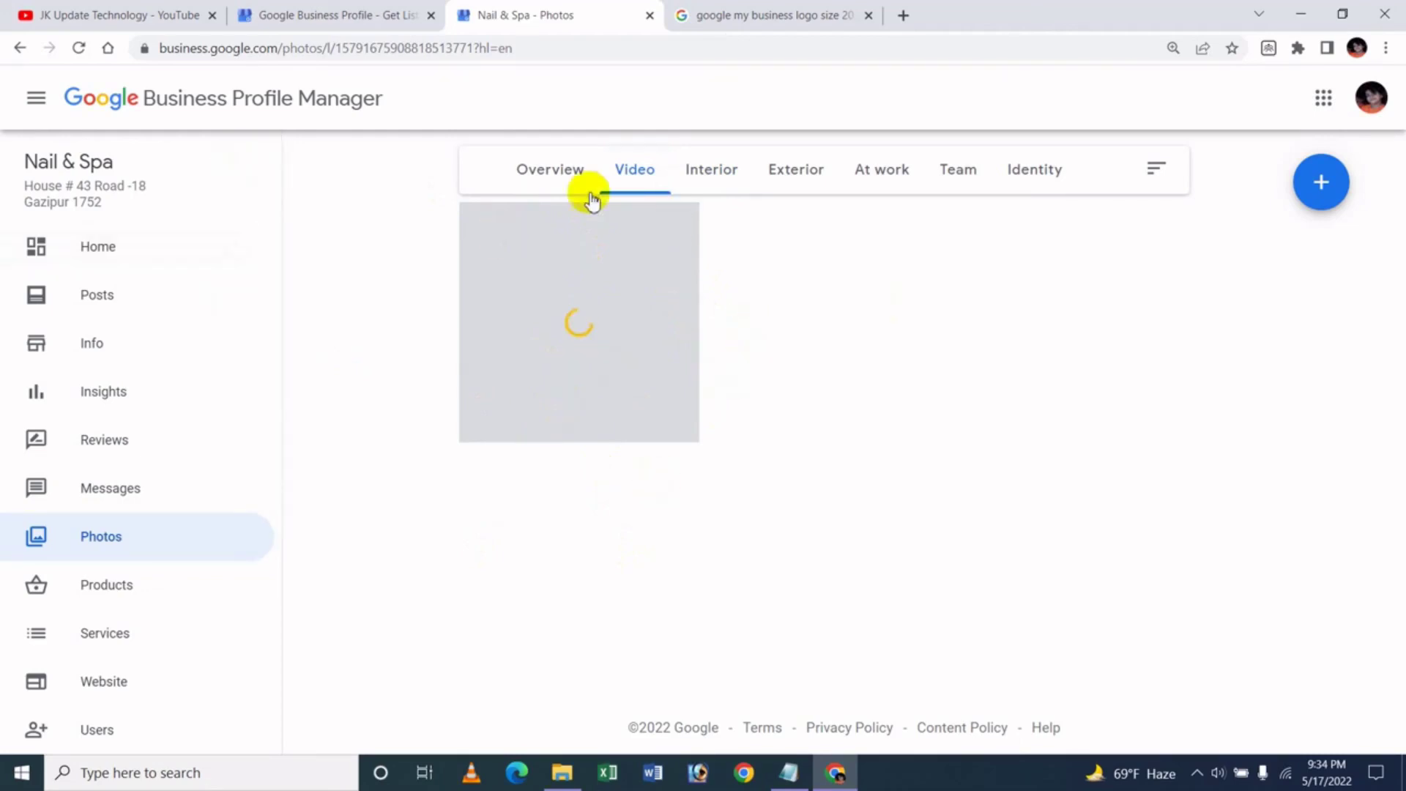
# Reload the photos overview and look through all the media uploaded to the Nail & Spa profile
pyautogui.click(545, 174)
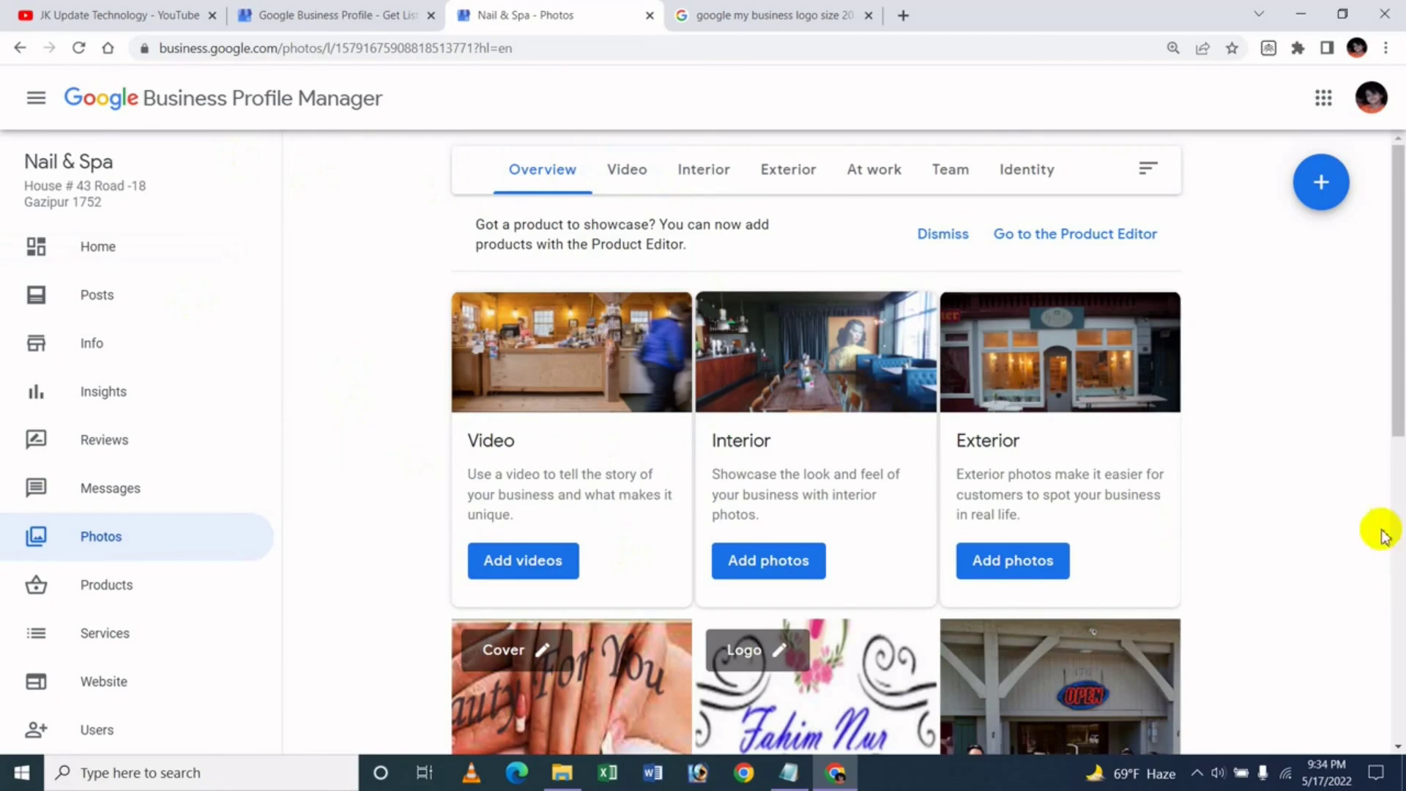
pyautogui.moveTo(1397, 318); pyautogui.dragTo(1399, 374)
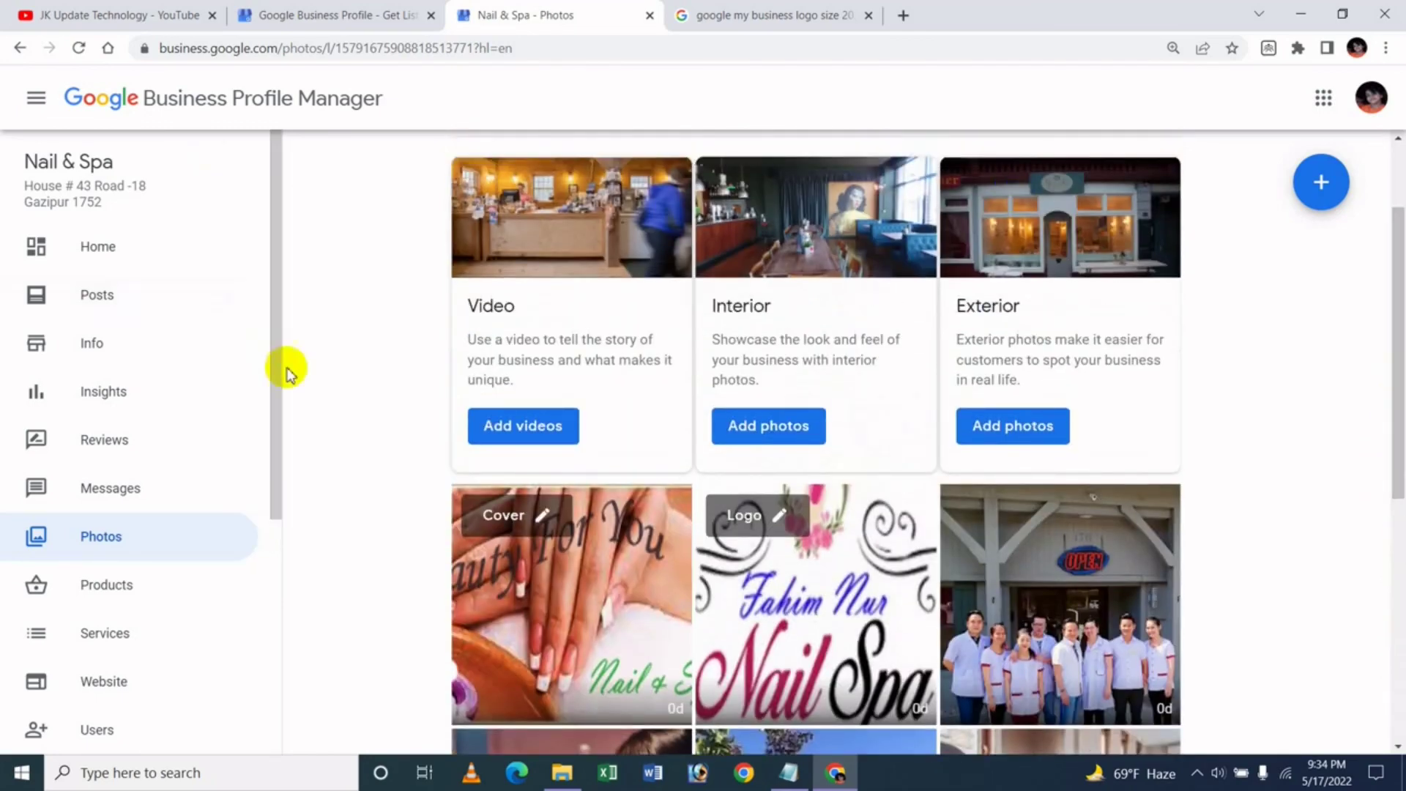
pyautogui.click(78, 48)
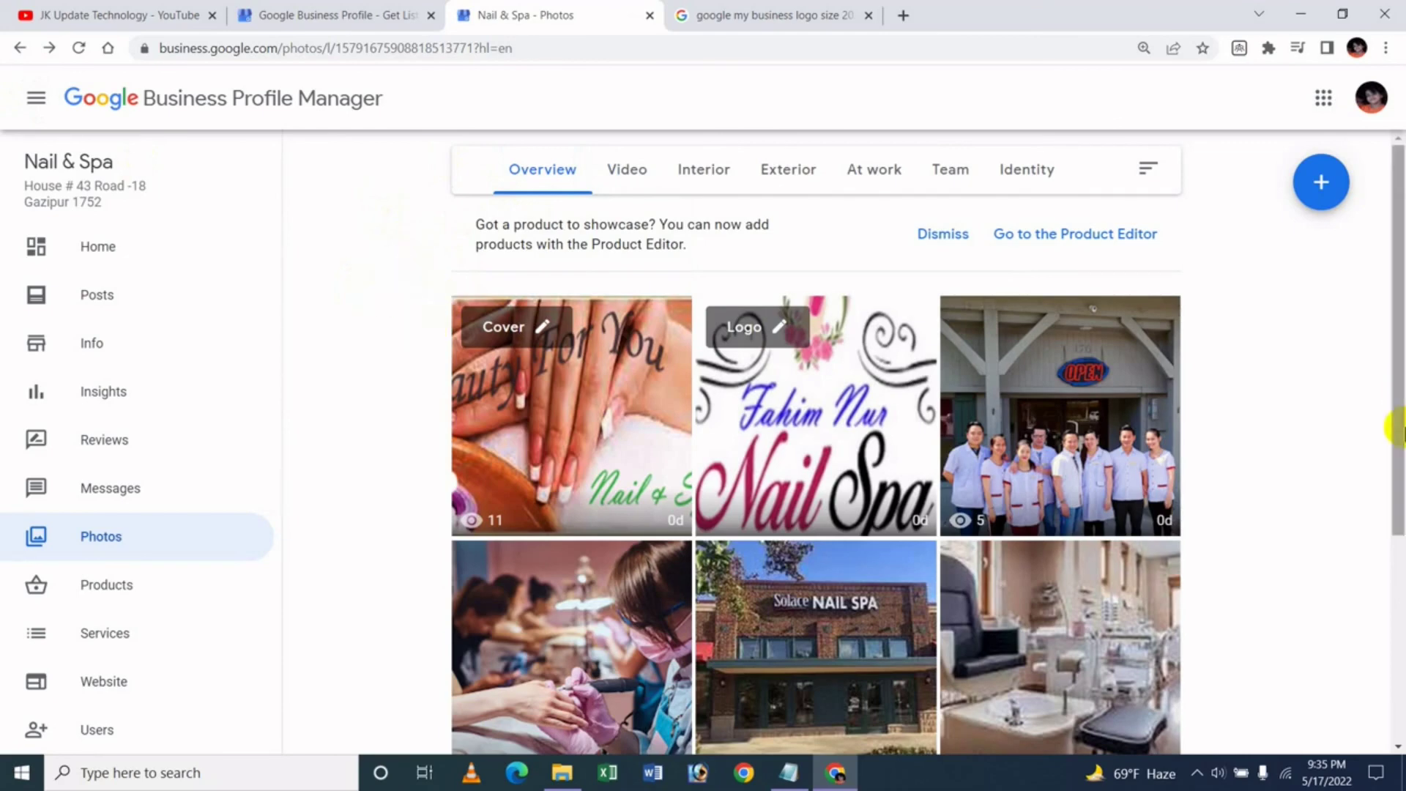
pyautogui.moveTo(1401, 432); pyautogui.dragTo(1331, 609)
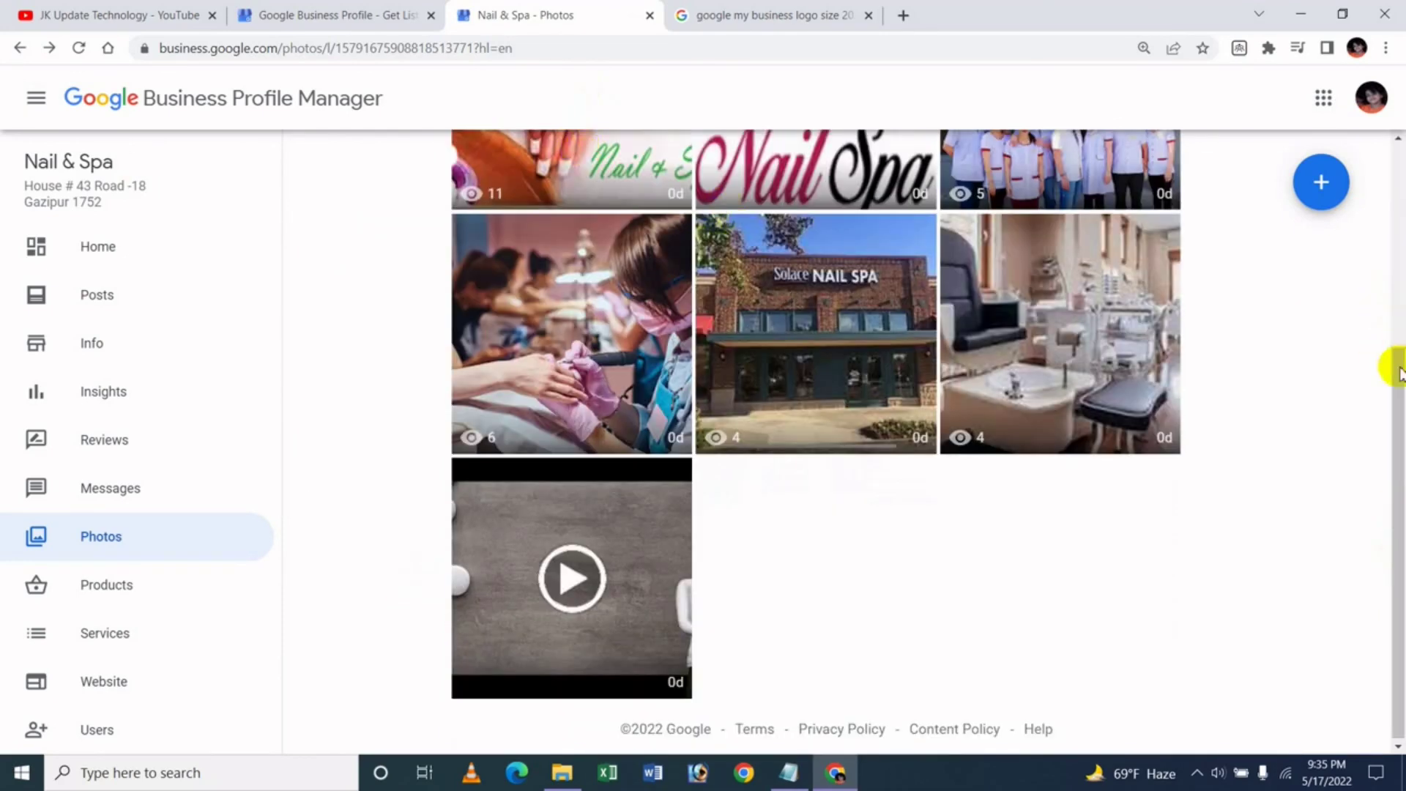
pyautogui.moveTo(1399, 340); pyautogui.dragTo(1393, 147)
# Play the uploaded clip in the Video category, and close the viewer
pyautogui.click(627, 165)
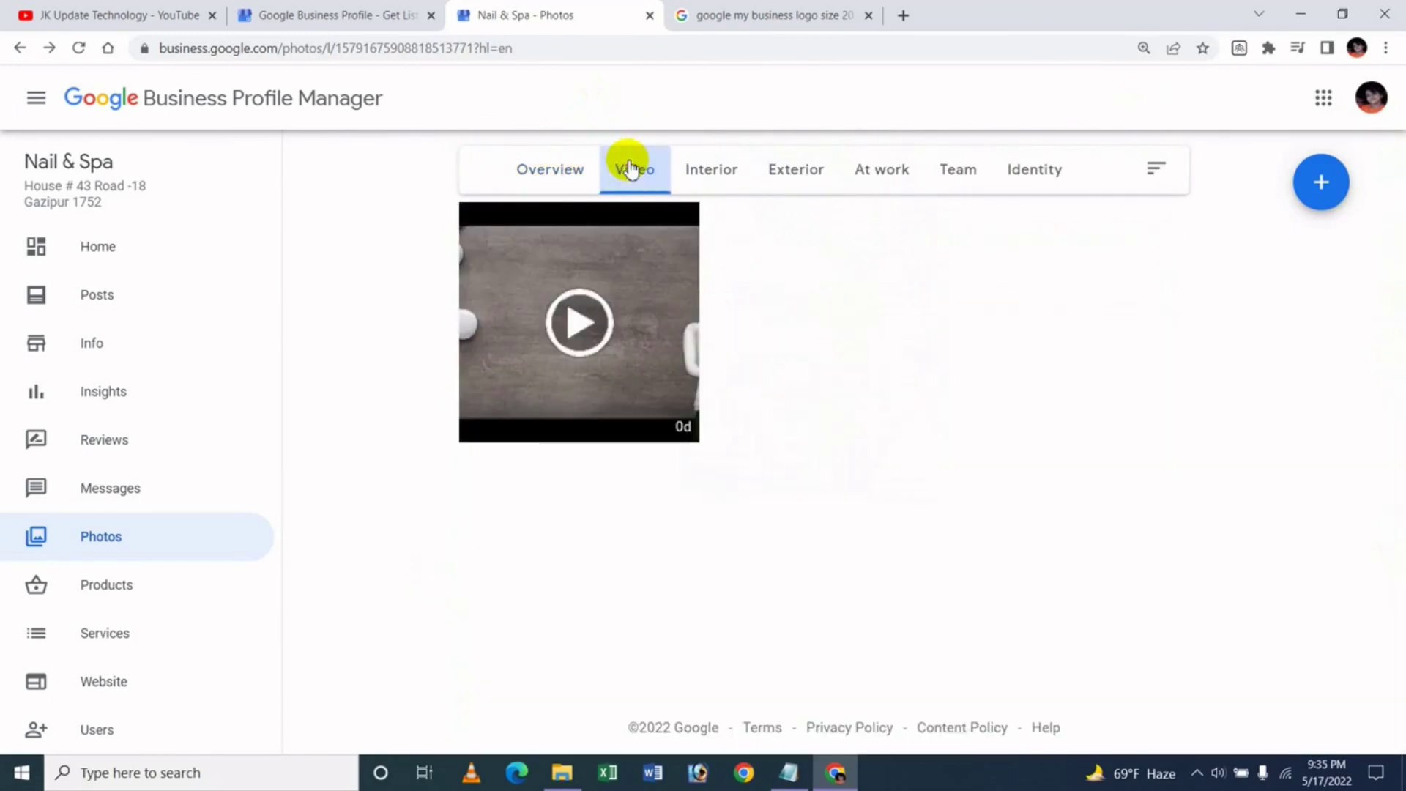
pyautogui.click(590, 325)
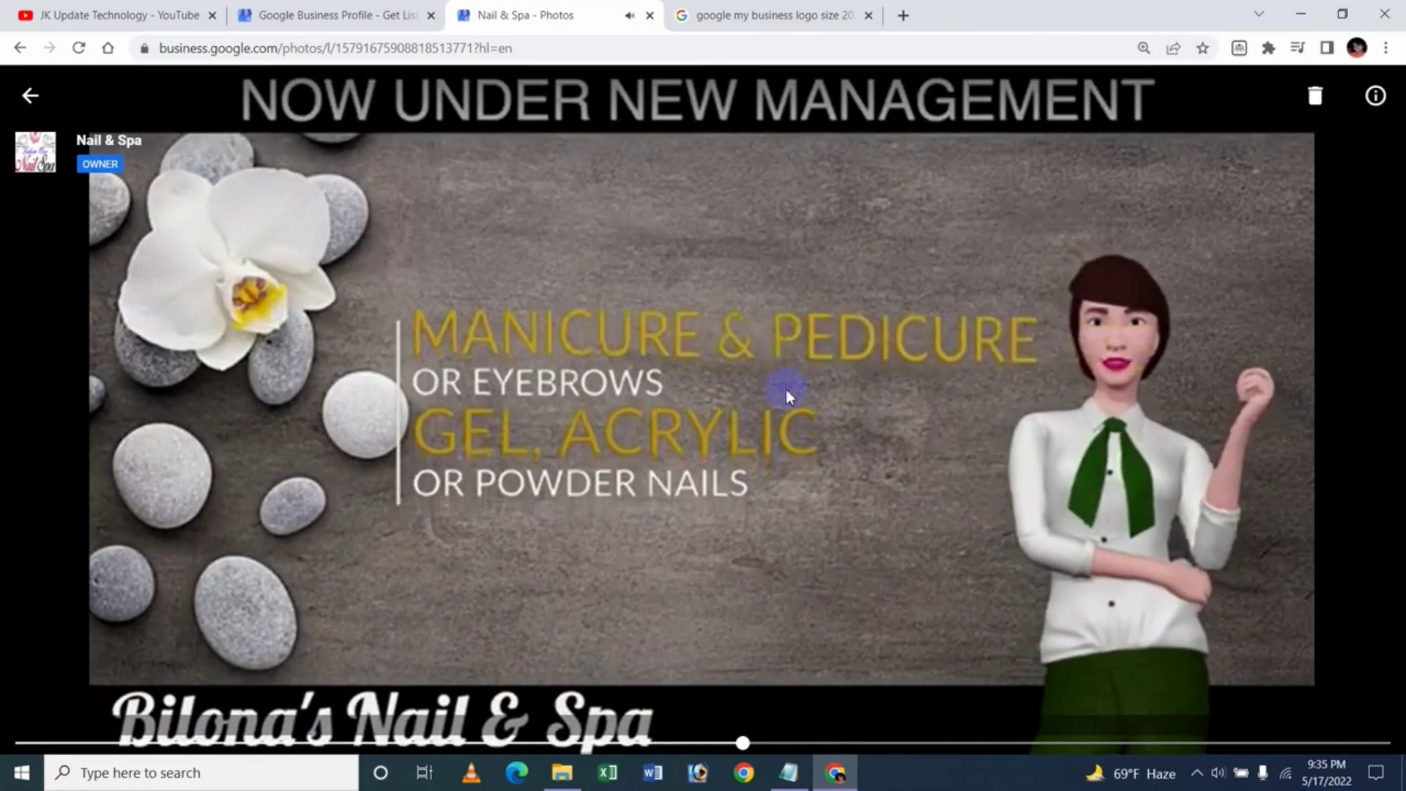
pyautogui.click(29, 95)
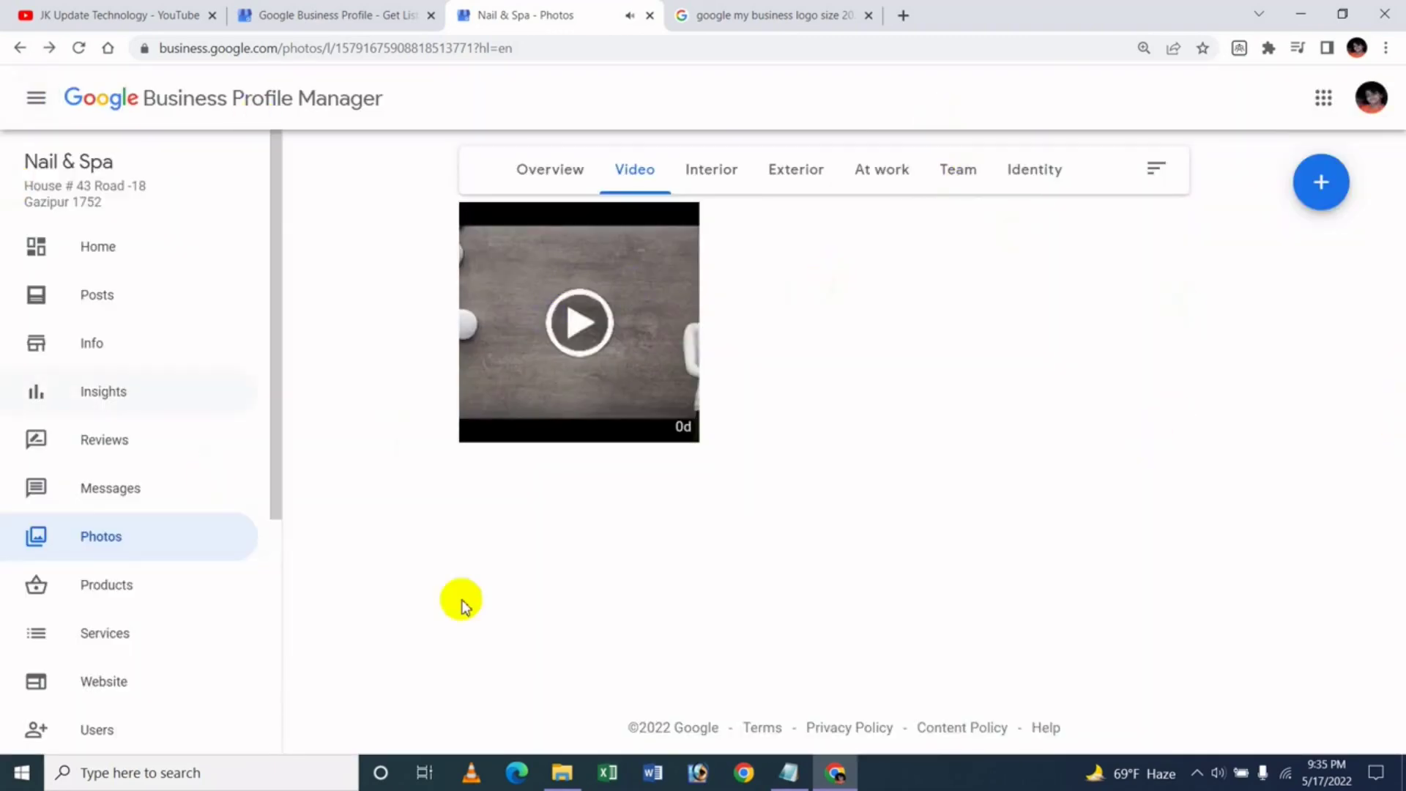
# Return to the photos overview, and switch to the JK Update Technology channel on YouTube
pyautogui.click(556, 178)
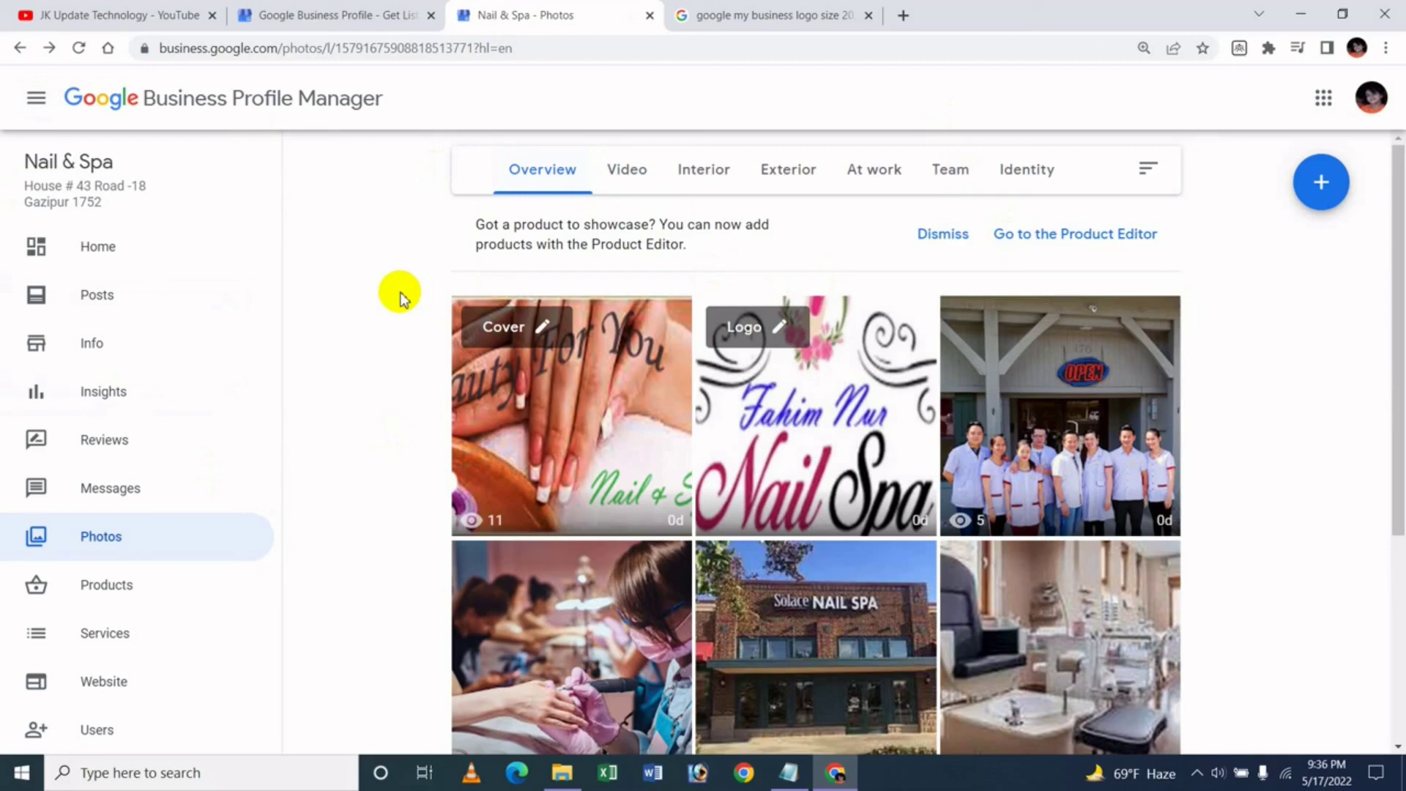
pyautogui.click(22, 15)
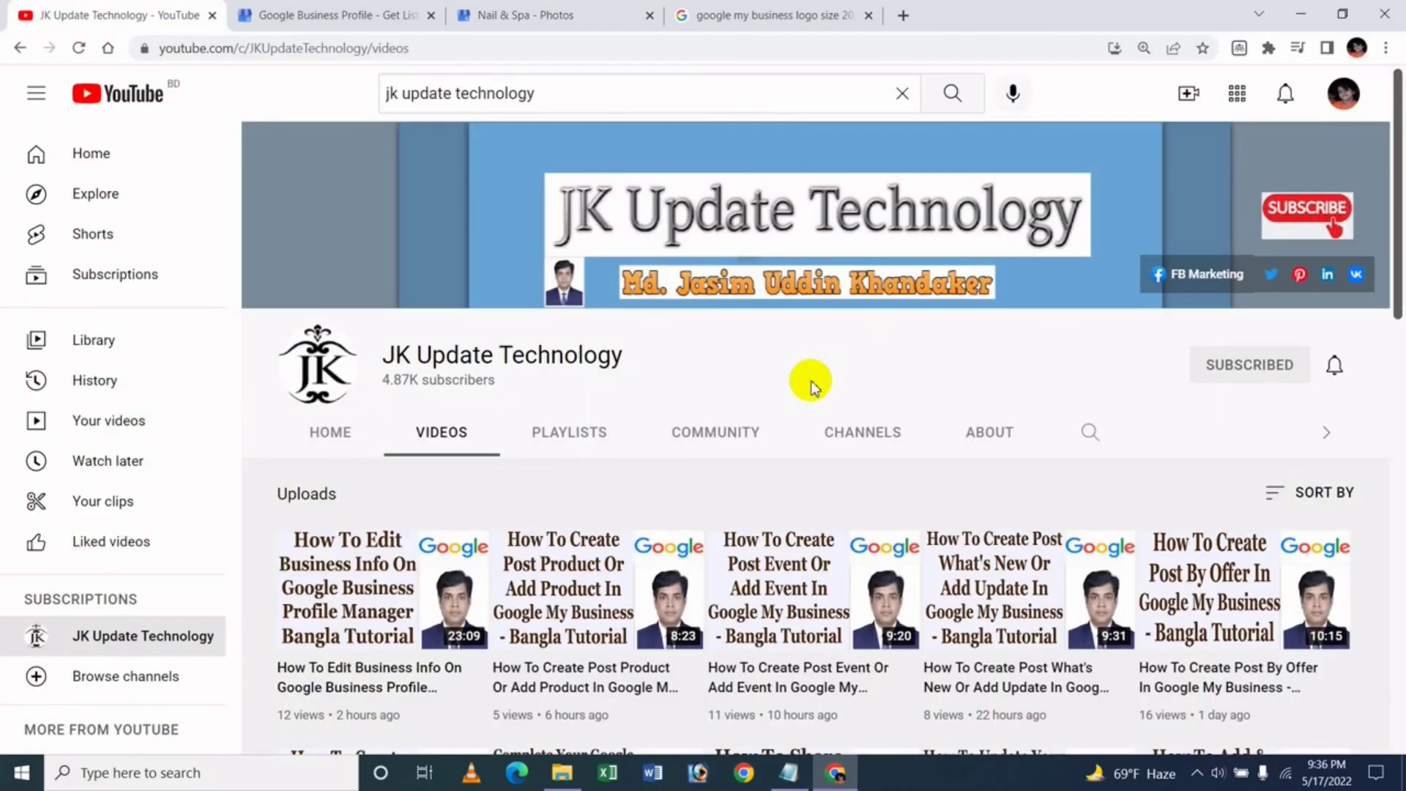